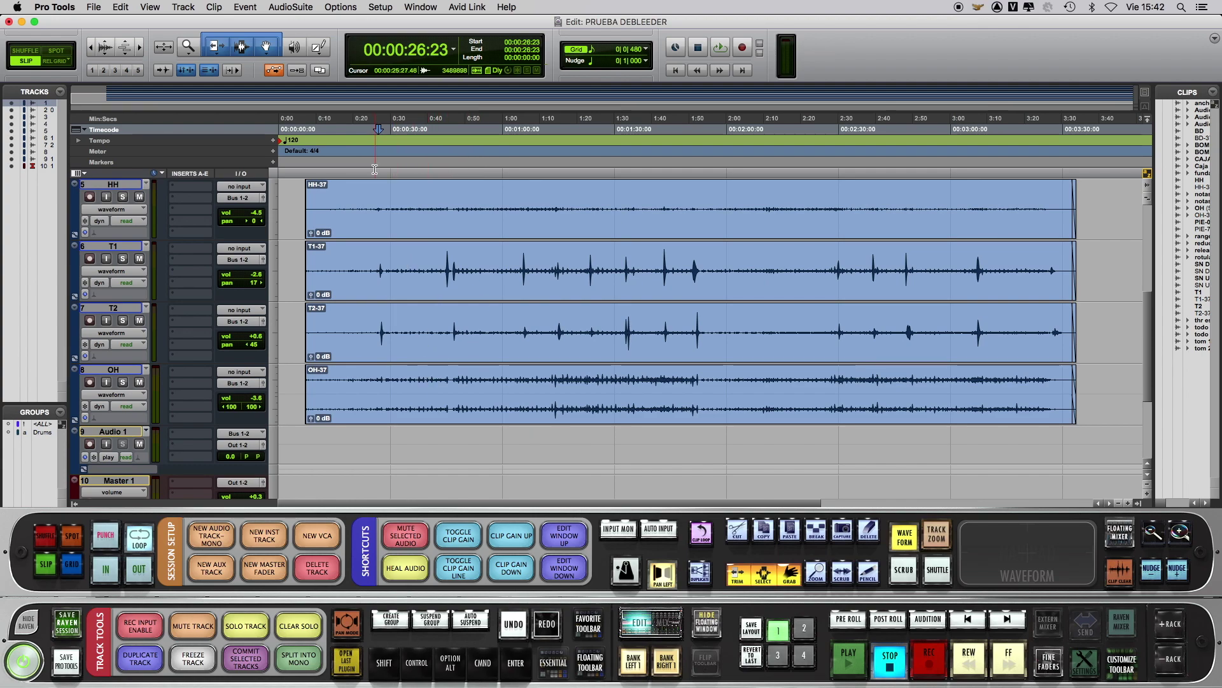
Look through the drum session's tracks from BD down to Master 1 while it records, and stop the transport
scroll(201, 255, up, 5)
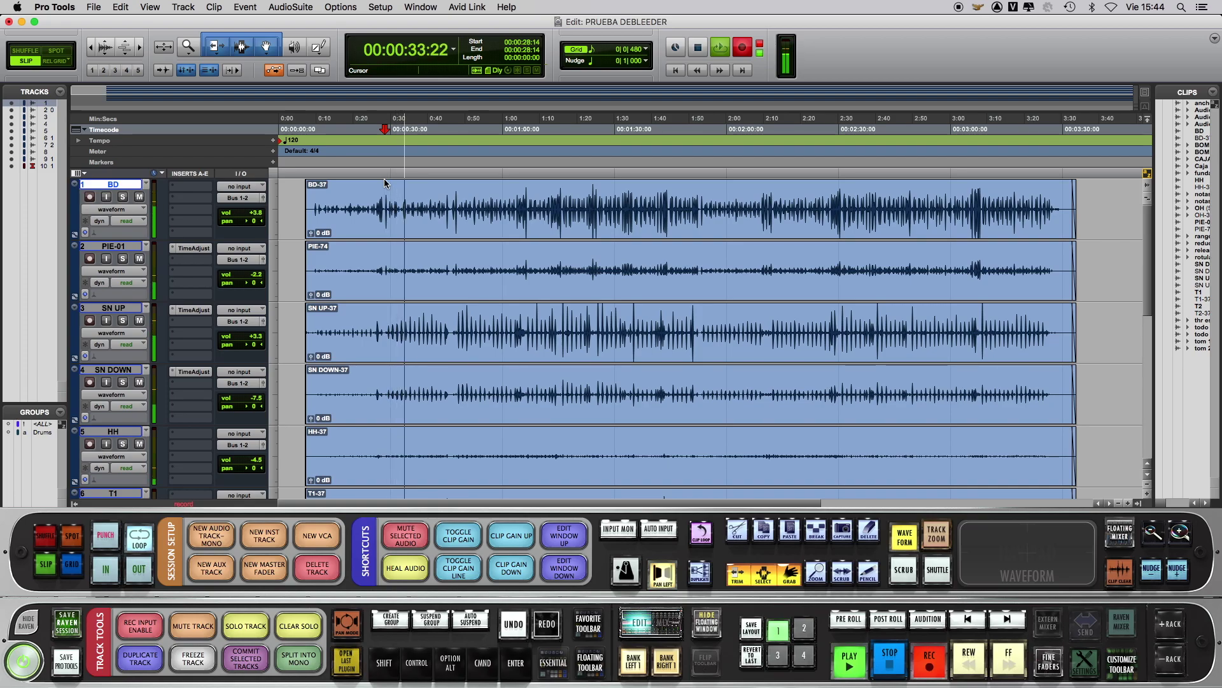
scroll(408, 213, down, 6)
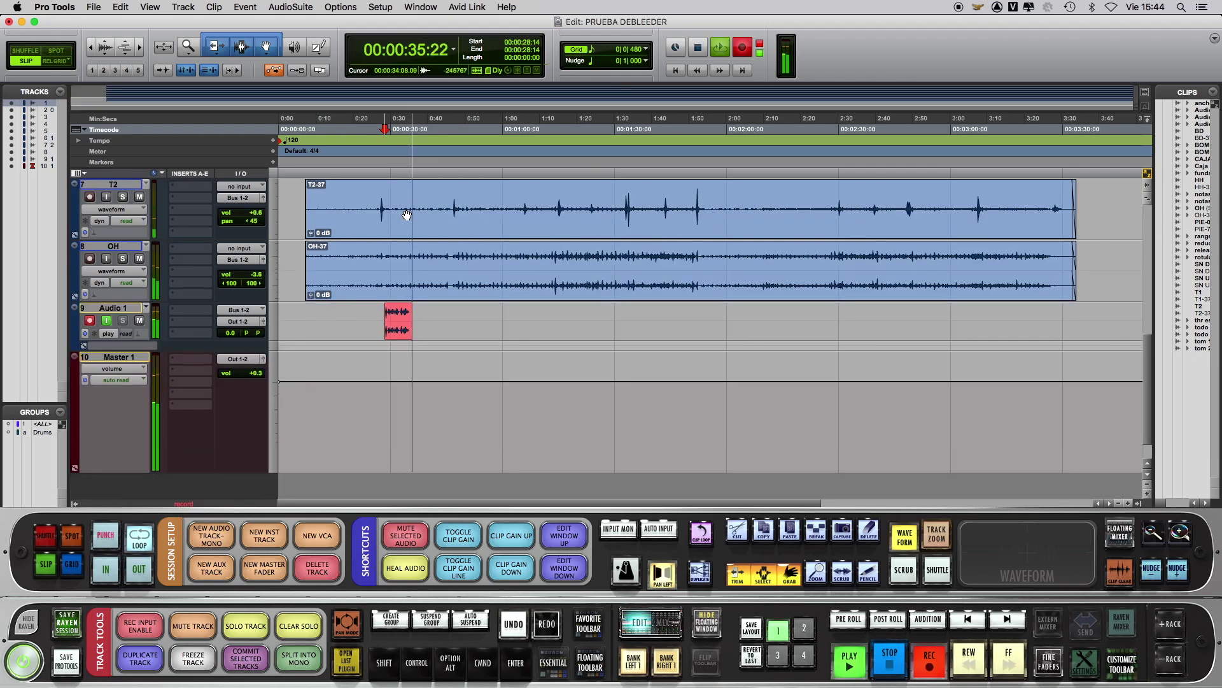
scroll(407, 215, up, 6)
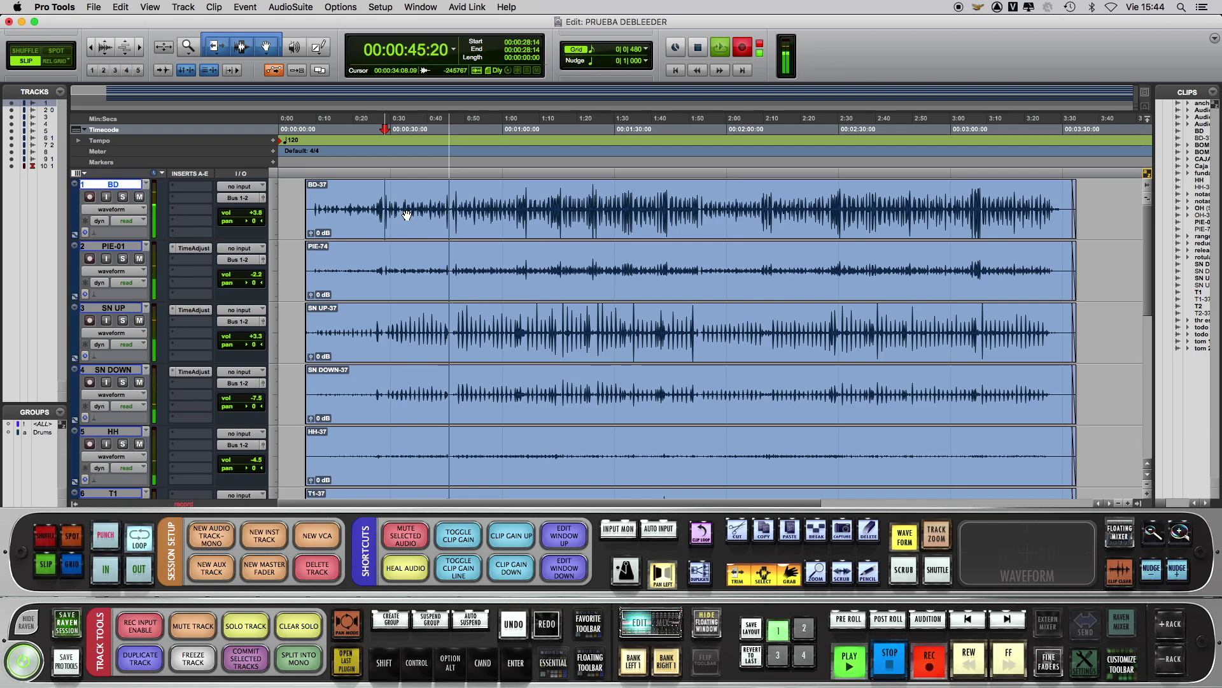
key(space)
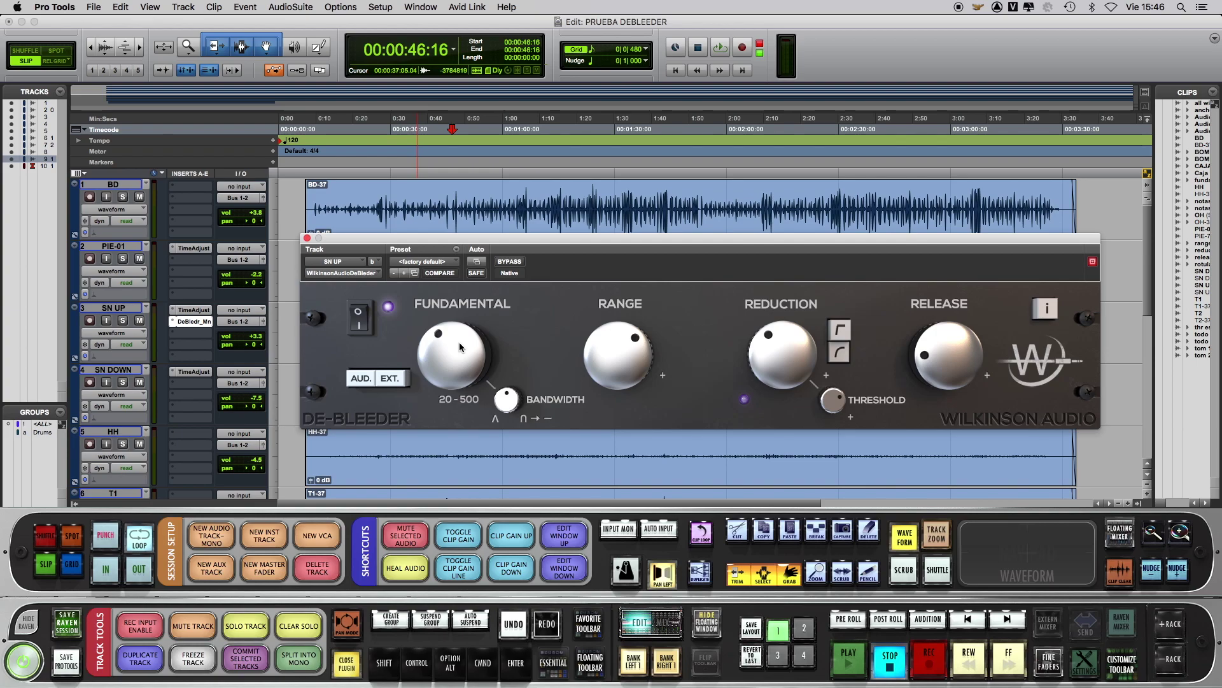
Turn on audition mode in the SN UP DeBleeder and show its parameter info window above the plug-in's controls
click(362, 379)
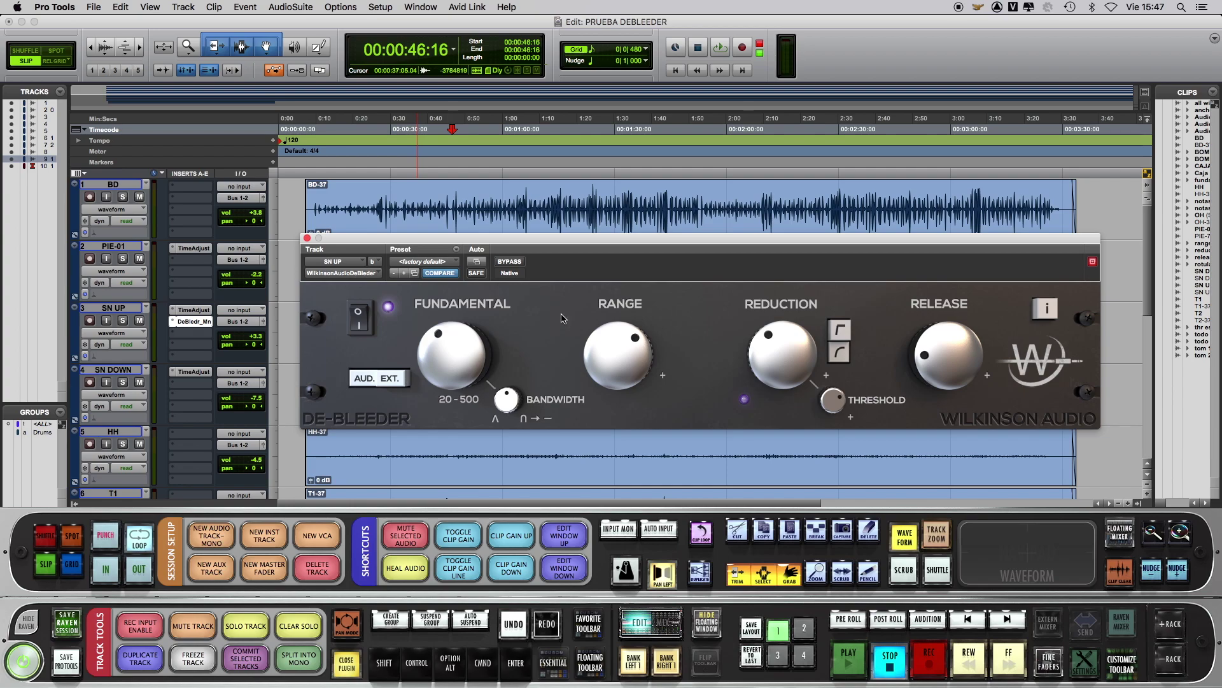
click(1044, 309)
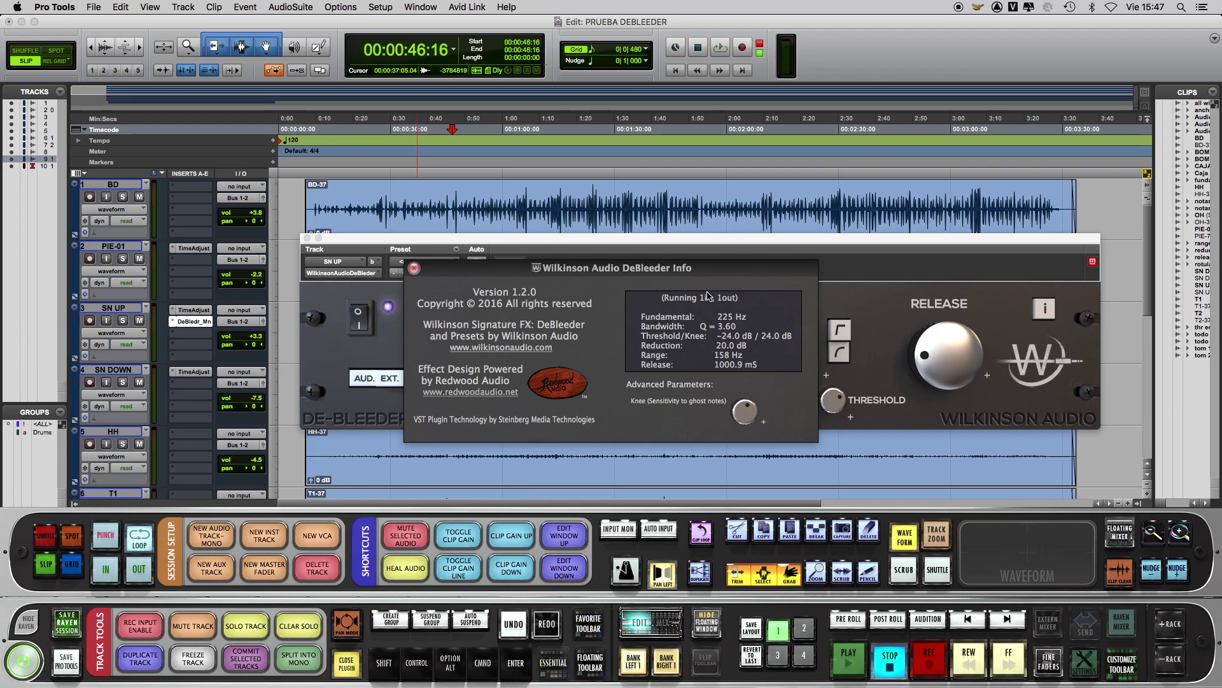
drag(712, 267, 837, 141)
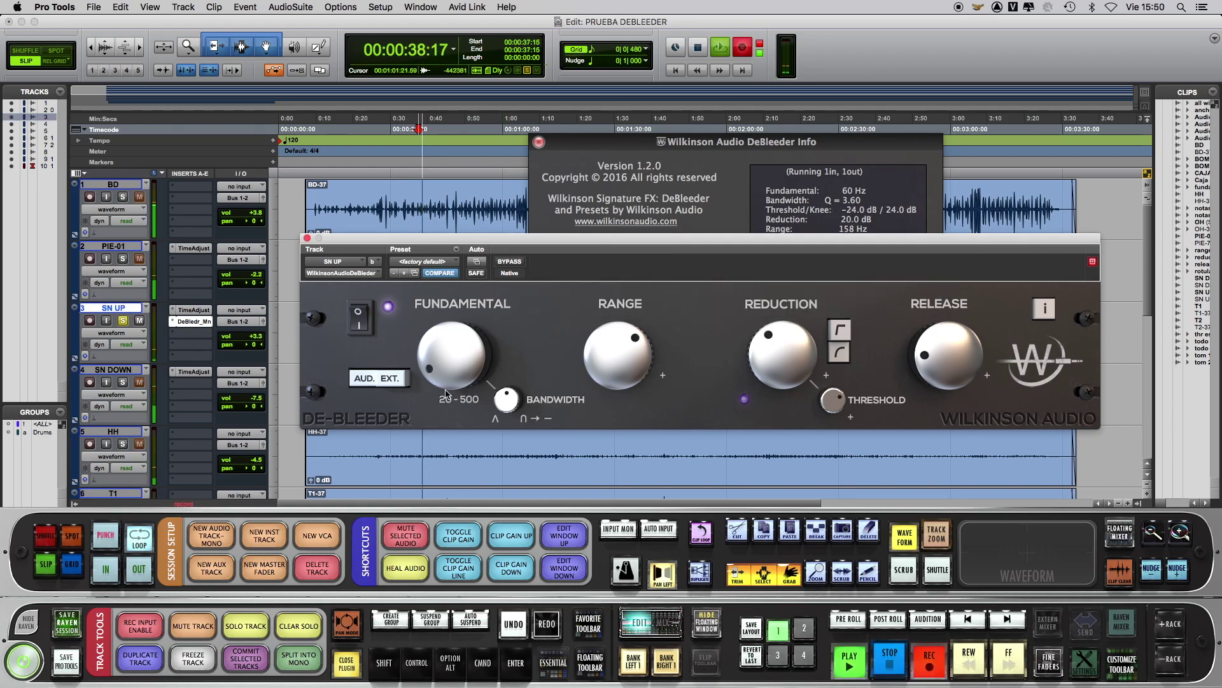
Sweep the DeBleeder's Fundamental upward during playback of the soloed SN UP track and settle it at 255 Hz
drag(446, 394, 456, 307)
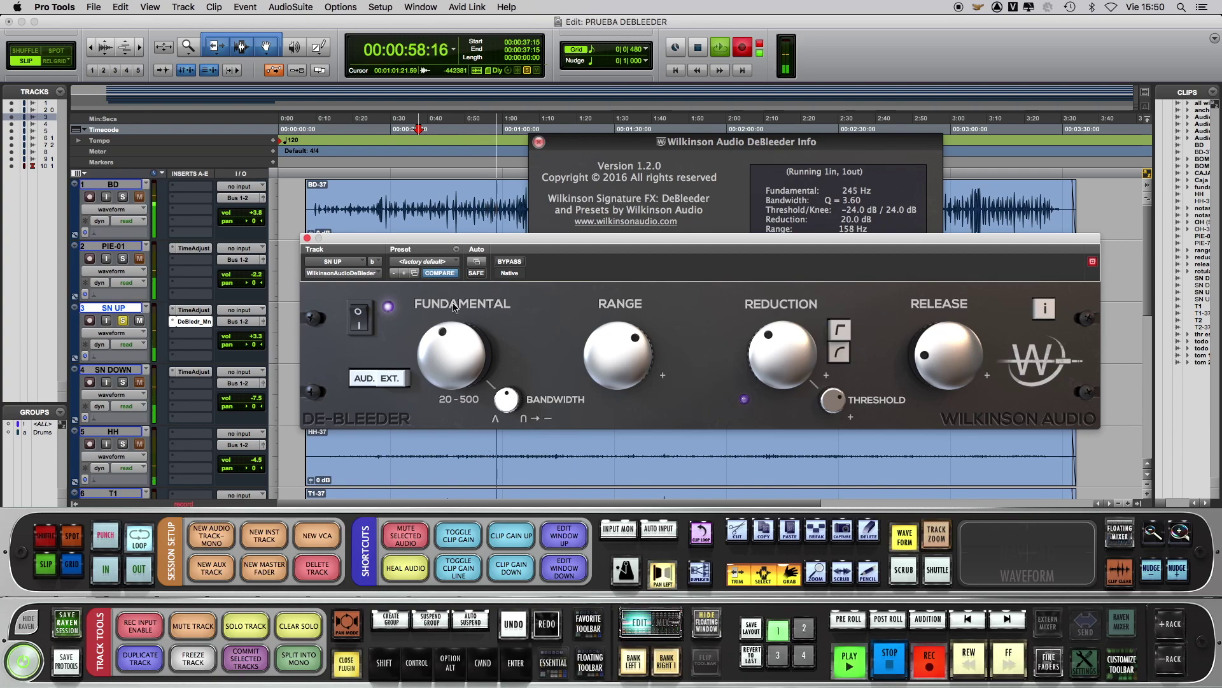
drag(454, 303, 454, 304)
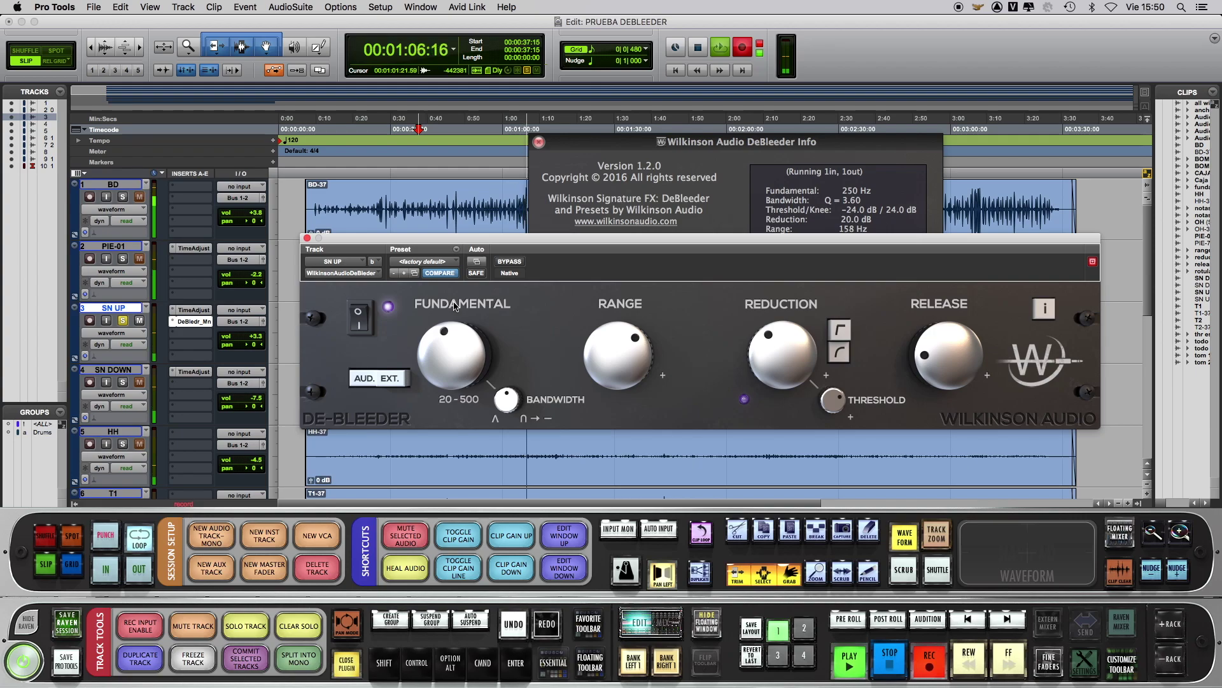
drag(455, 352, 456, 352)
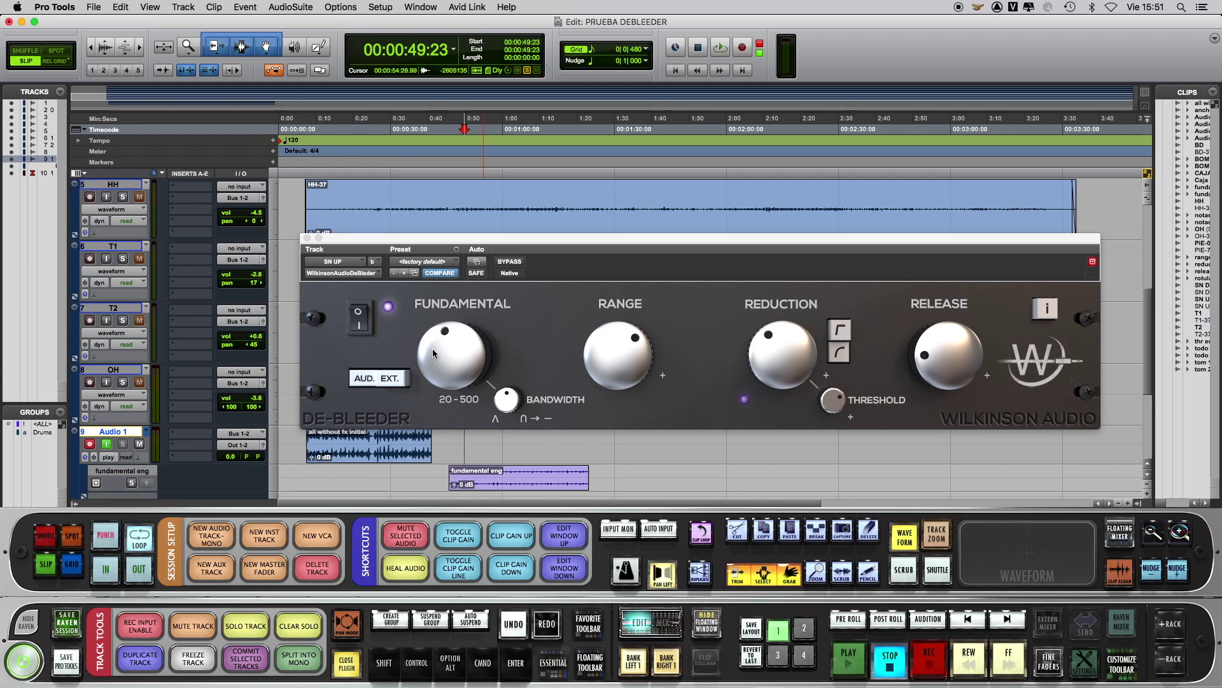
Record a pass onto Audio 1 while narrowing the DeBleeder's Bandwidth to Q = 7.20, and stop the transport
key(space)
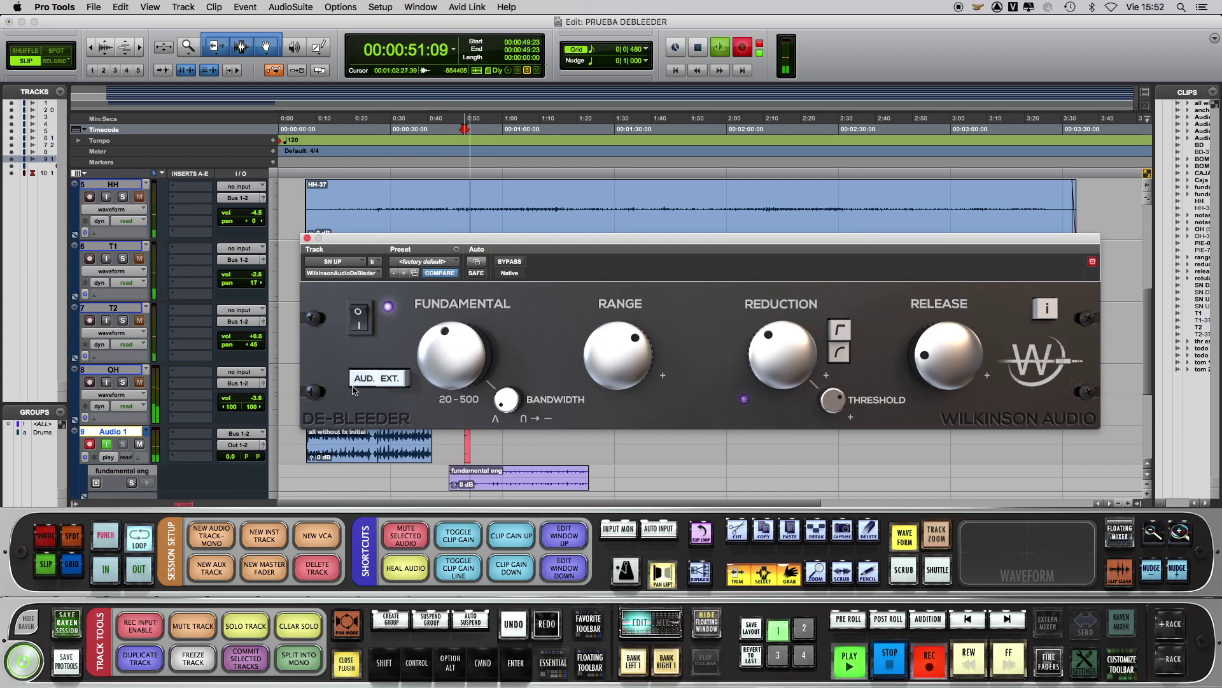
drag(509, 397, 518, 327)
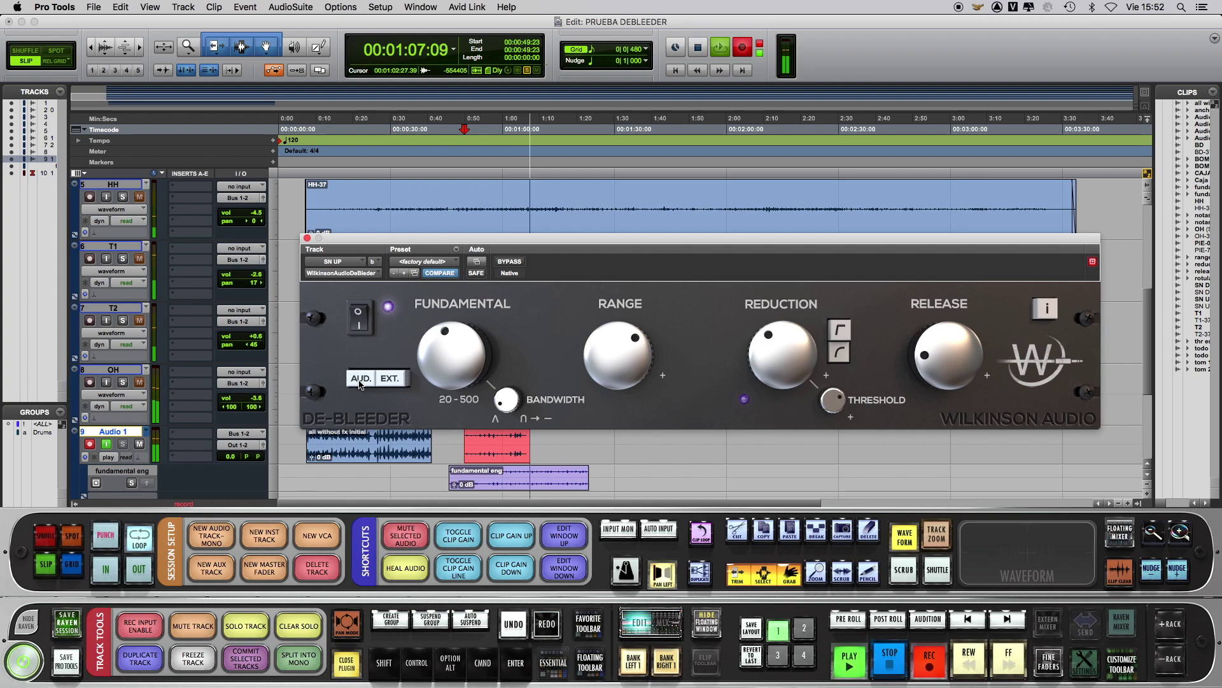
key(space)
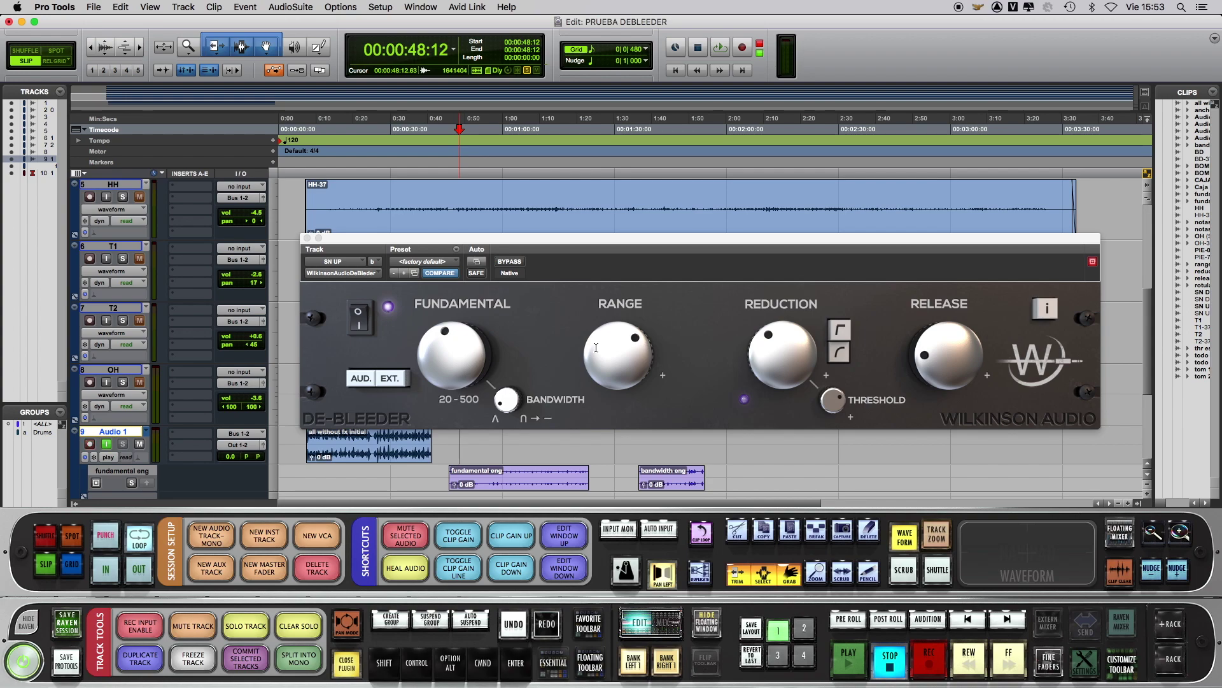
Turn the DeBleeder's Range fully down and record a pass while raising it until it reaches 20 Hz
drag(596, 348, 616, 501)
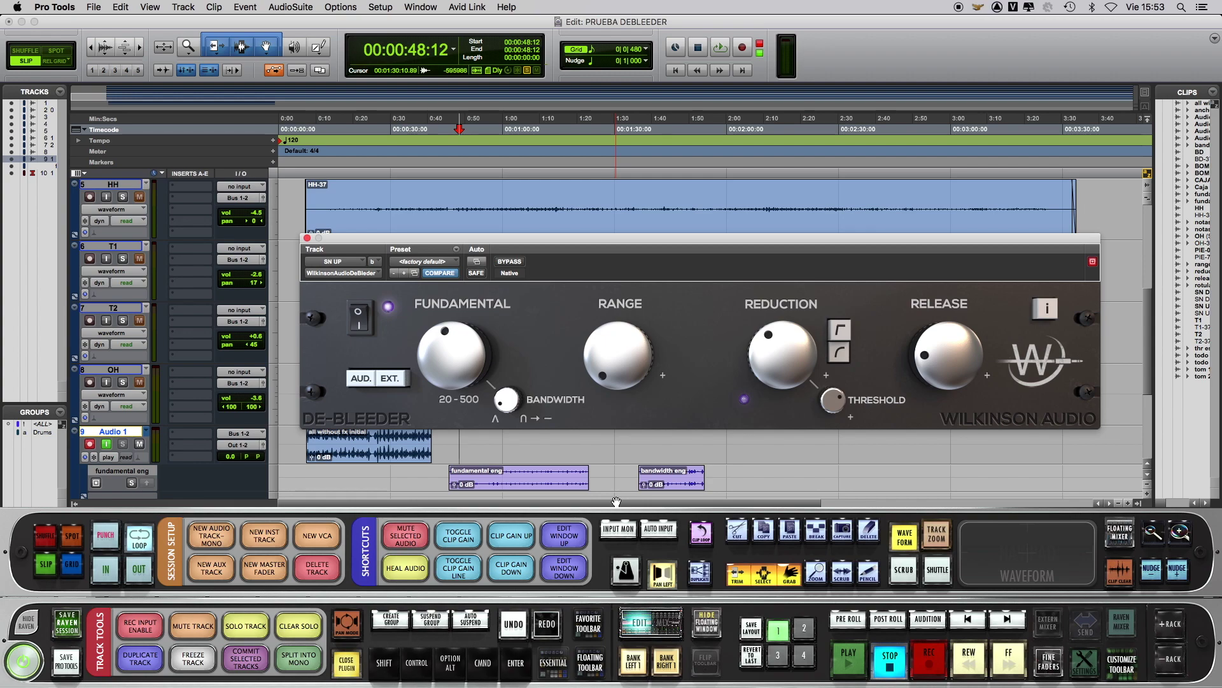
key(super+space)
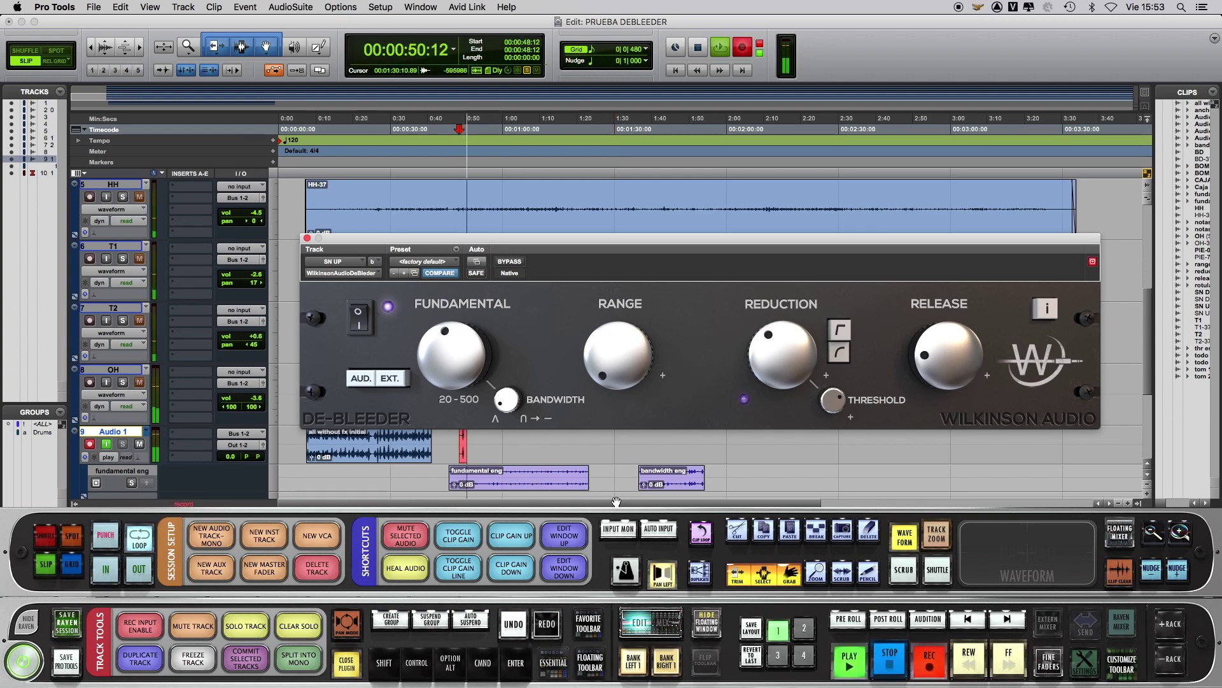
drag(613, 348, 638, 247)
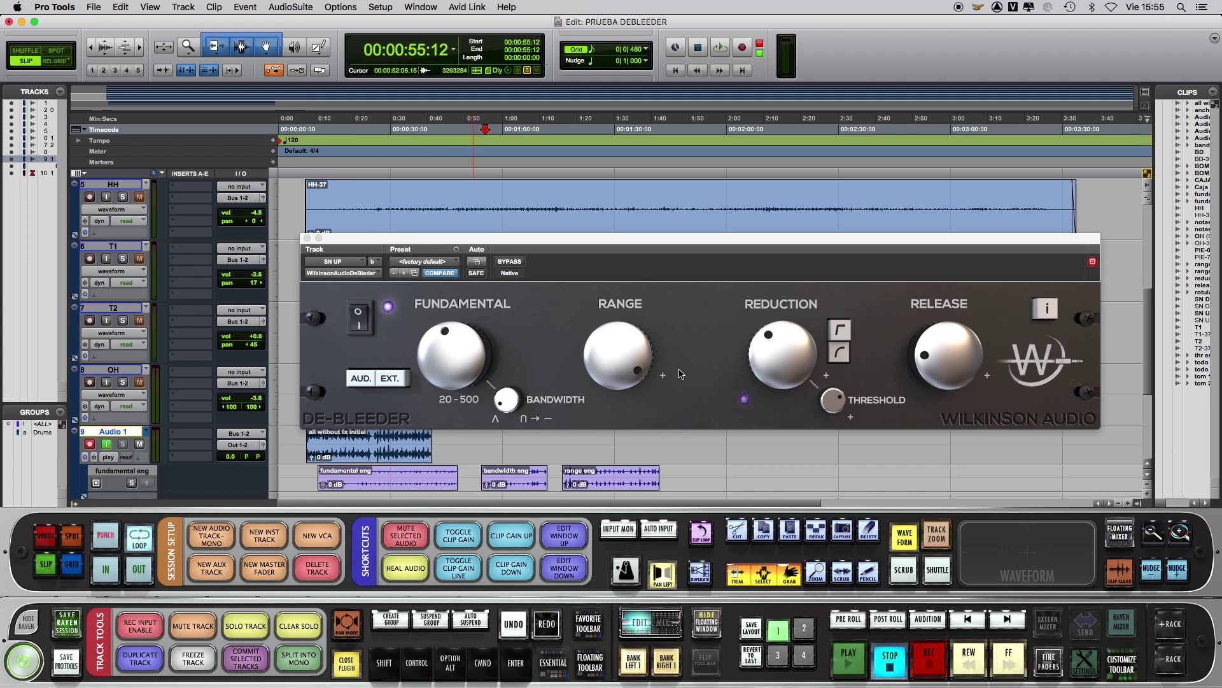
Turn the DeBleeder's Reduction fully down, record a pass while raising it to 41.5 dB, and stop the transport
drag(780, 357, 781, 451)
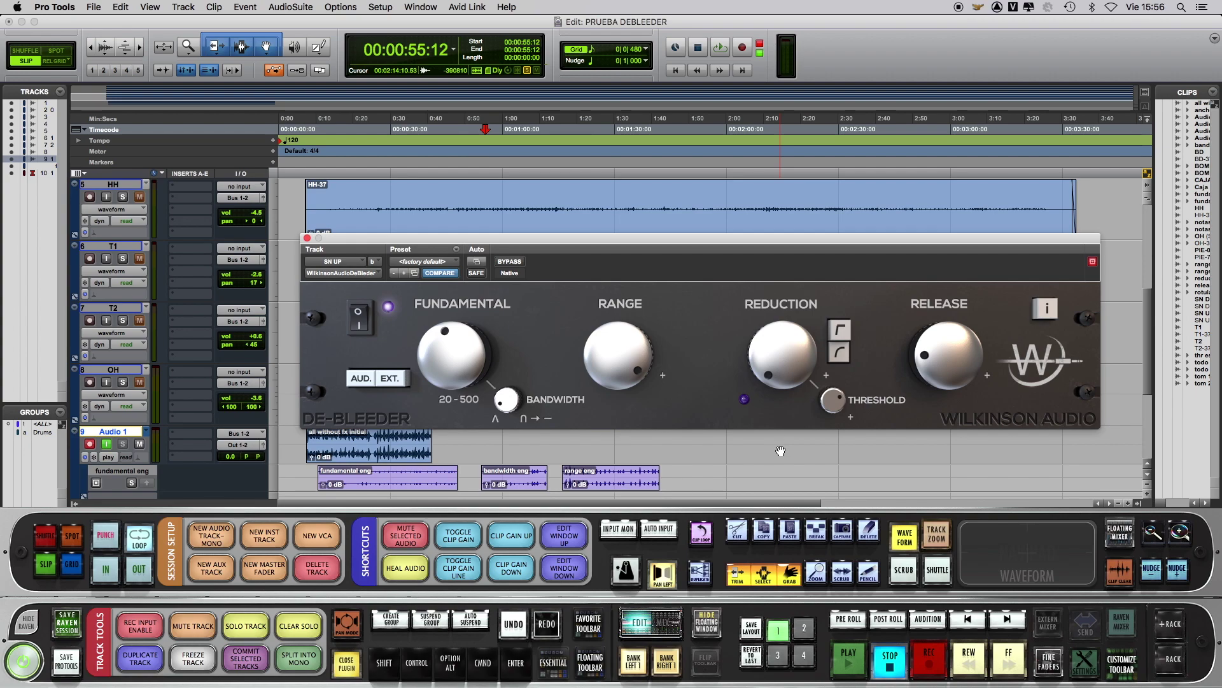
key(super+space)
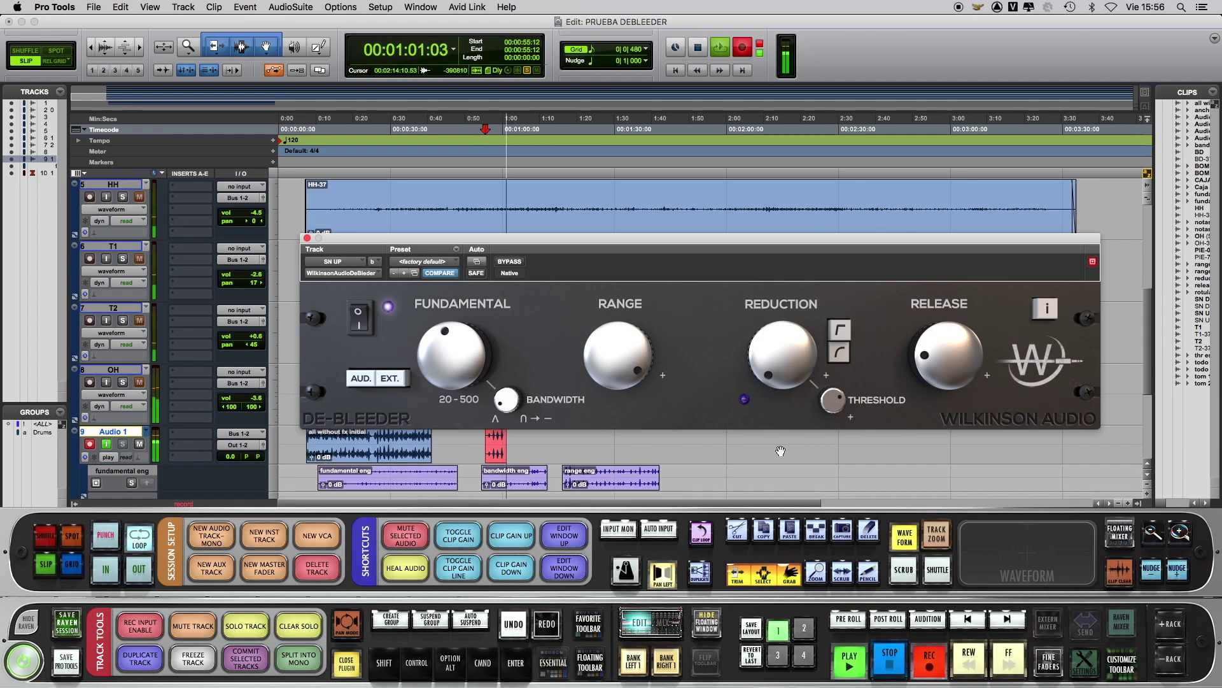
drag(785, 351, 795, 252)
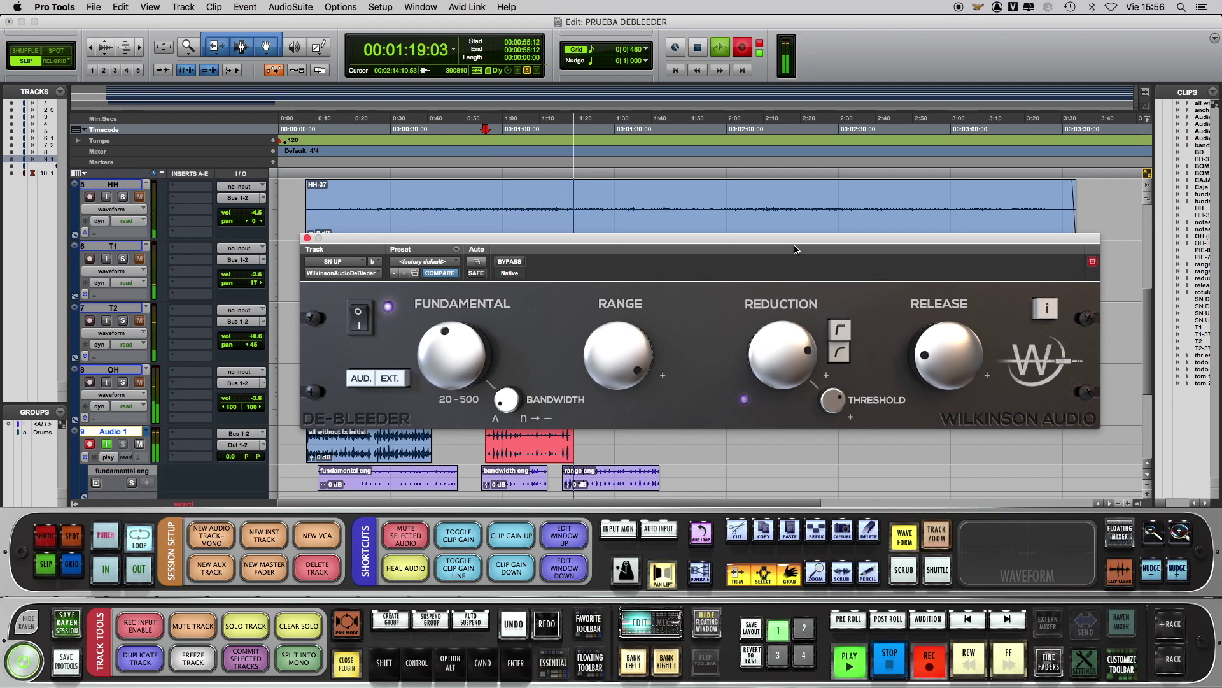
key(space)
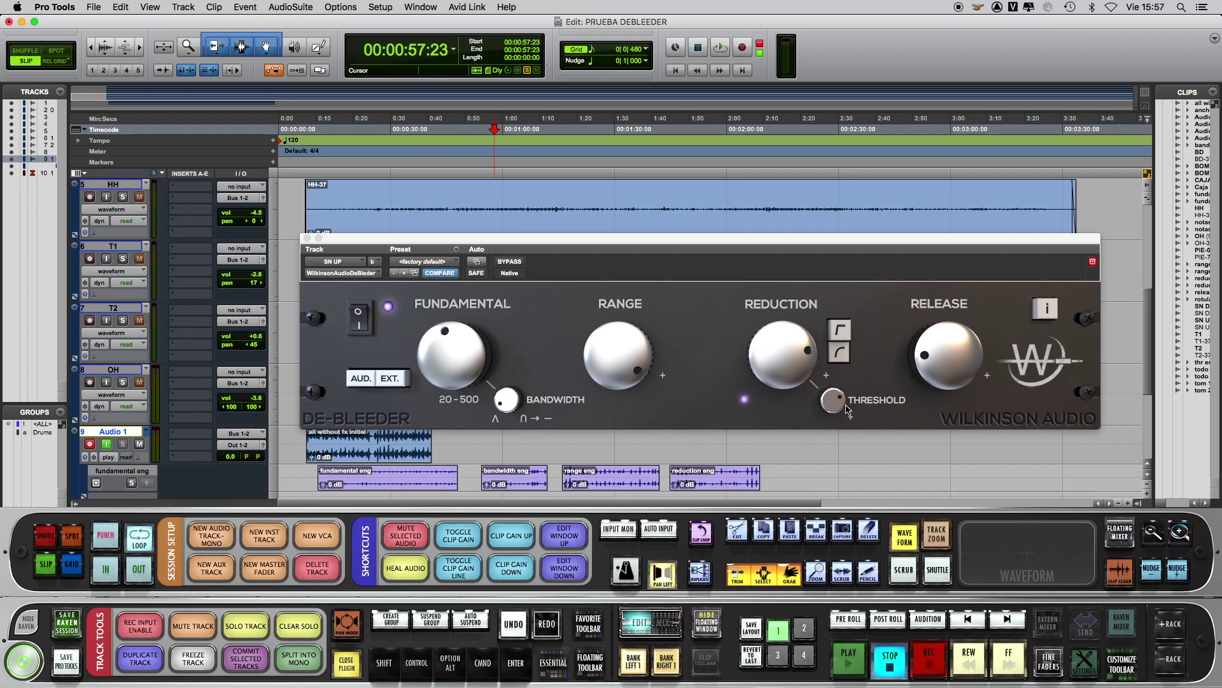
Adjust the DeBleeder's Threshold to -34.0 dB and record a pass demonstrating it onto Audio 1
drag(836, 400, 836, 327)
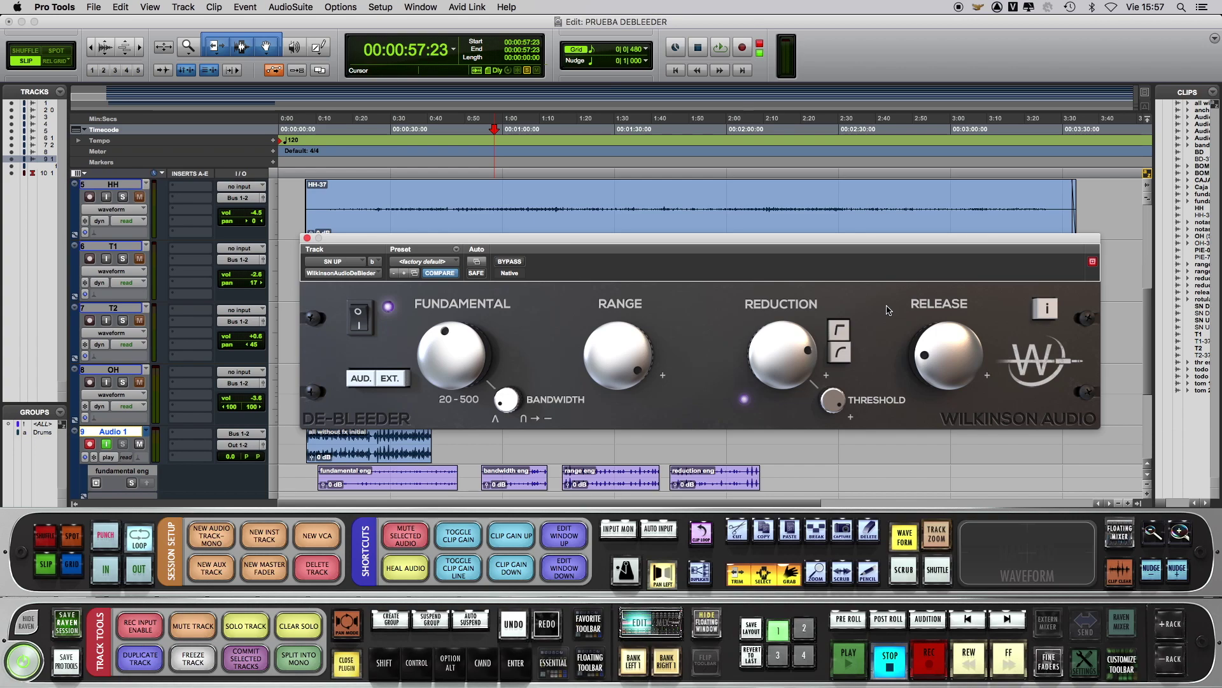
key(super+space)
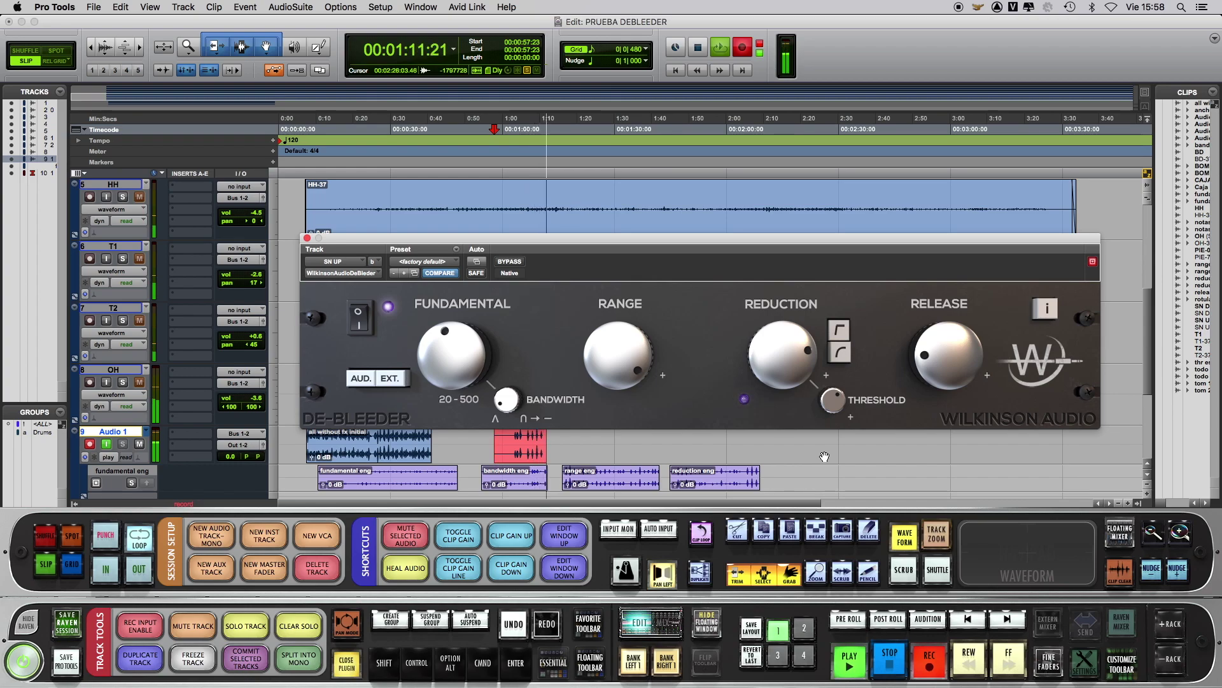
key(space)
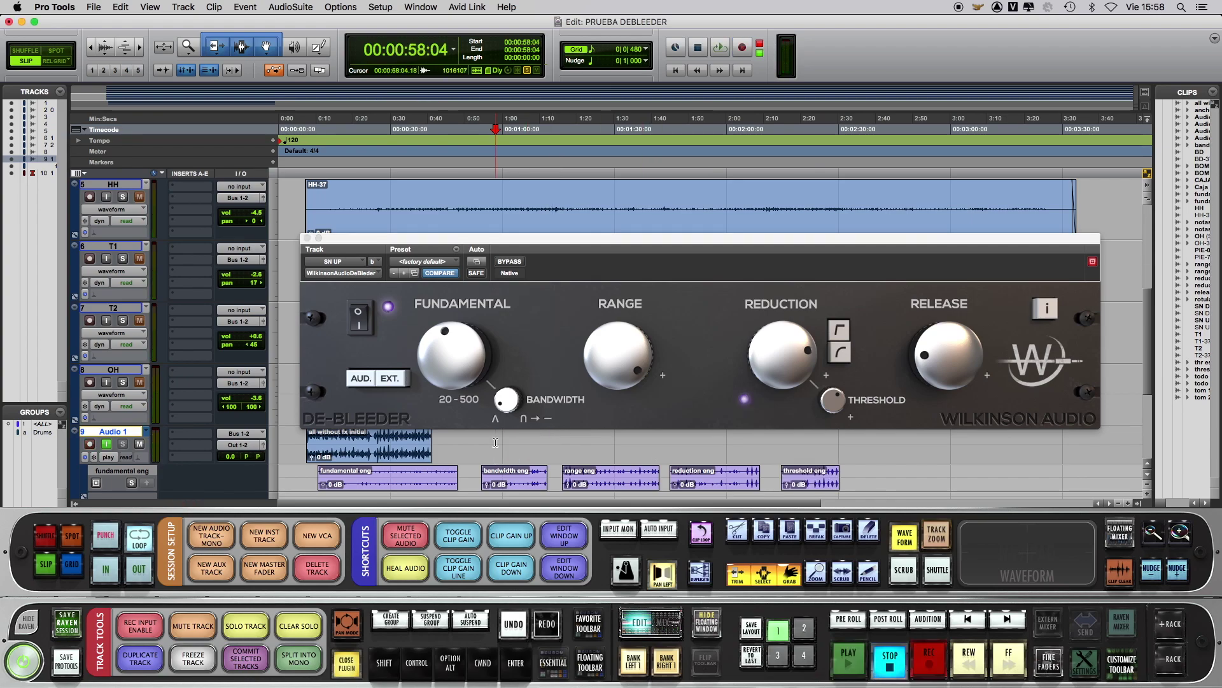
Record a pass onto Audio 1 while switching the DeBleeder to its soft knee mode
key(super+space)
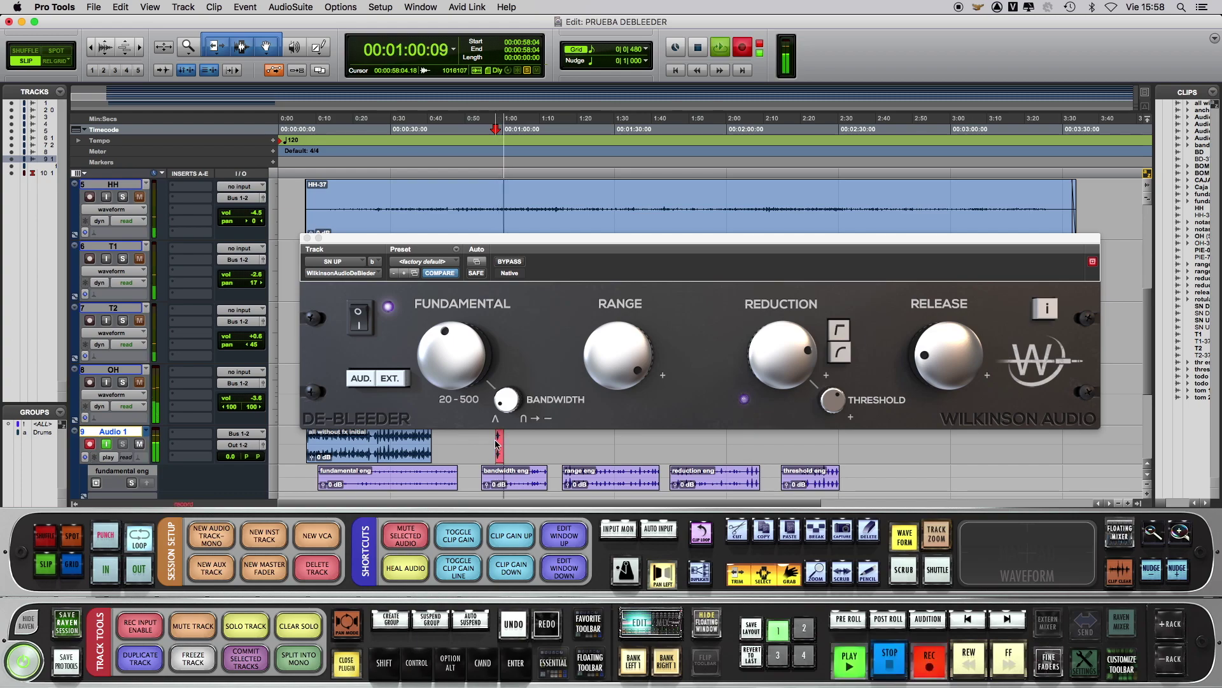
click(854, 362)
click(839, 359)
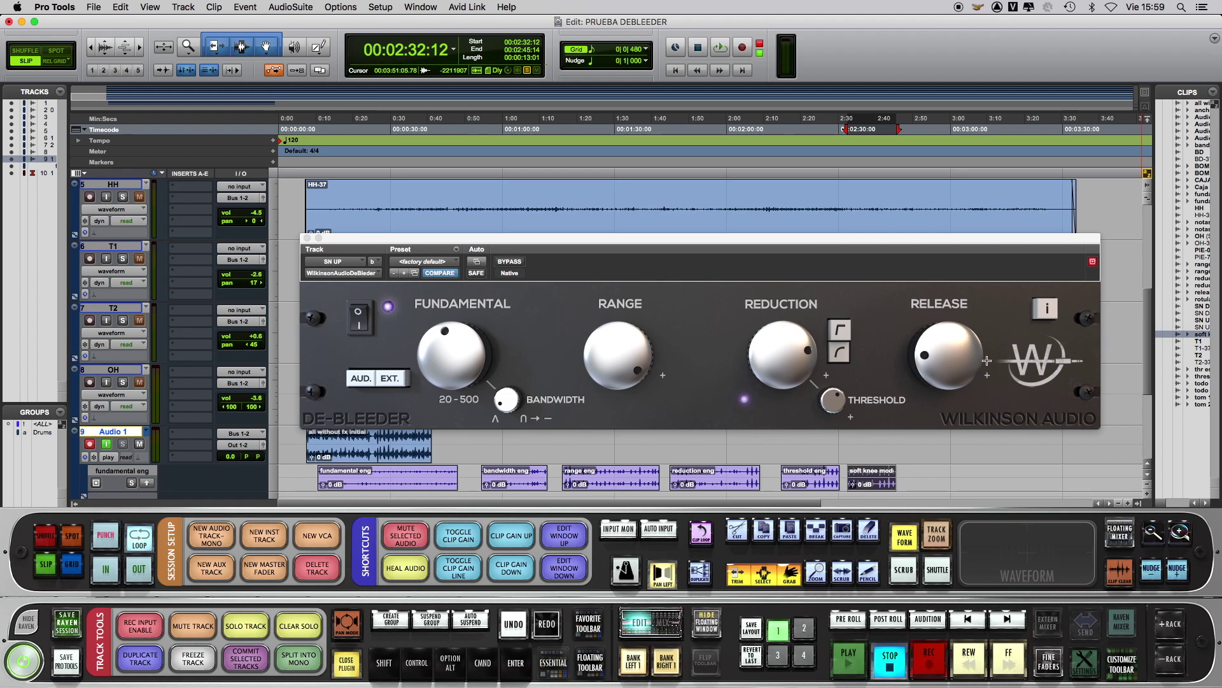
Record a pass while trying long and short Release settings in the DeBleeder, settling at 715.7 ms
drag(986, 360, 951, 316)
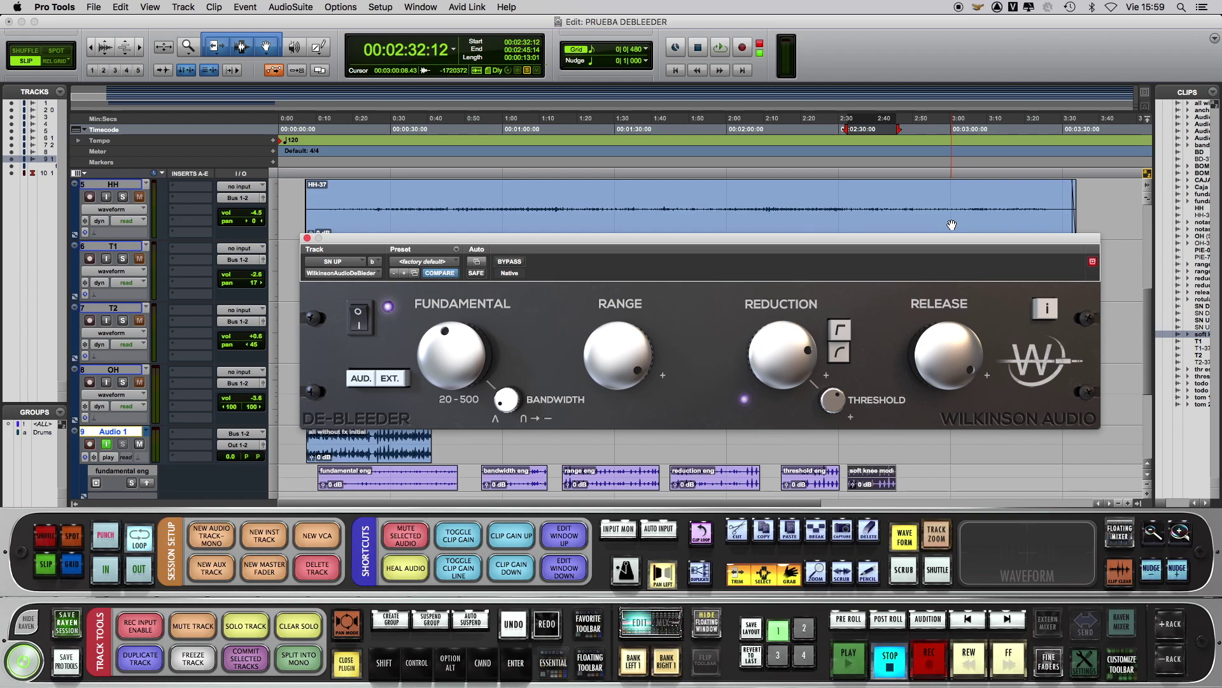
click(929, 662)
drag(948, 354, 950, 475)
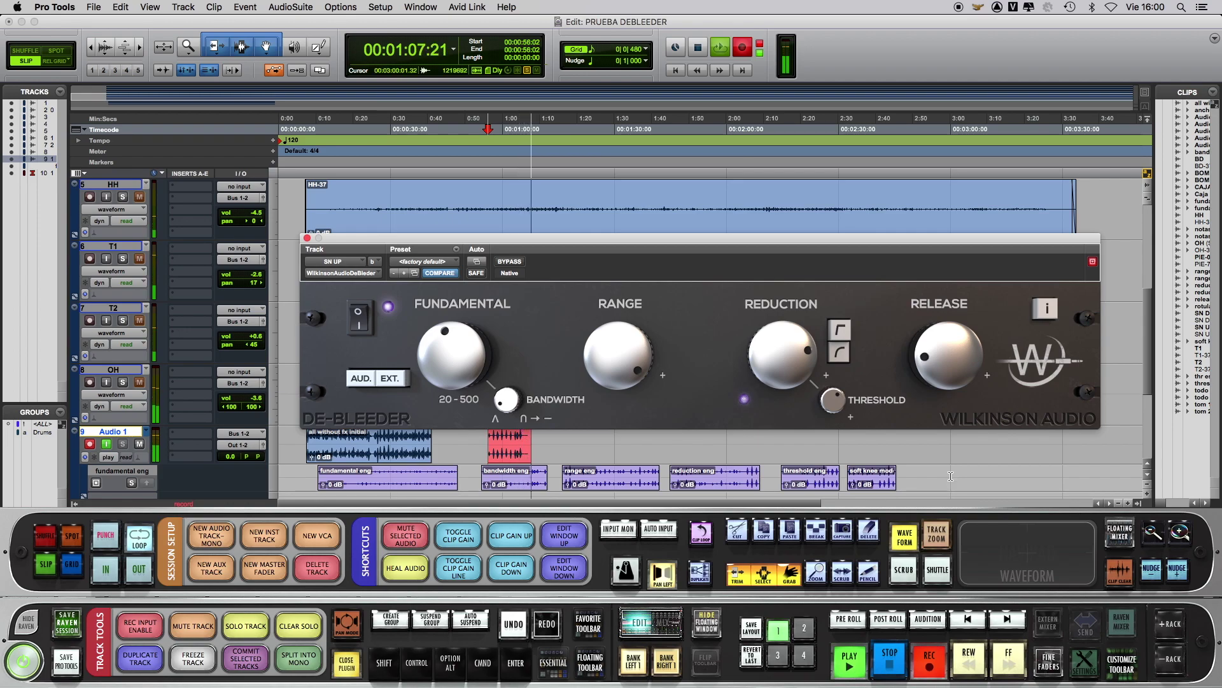
mouse_move(945, 366)
mouse_down()
mouse_move(944, 410)
mouse_move(927, 375)
mouse_up()
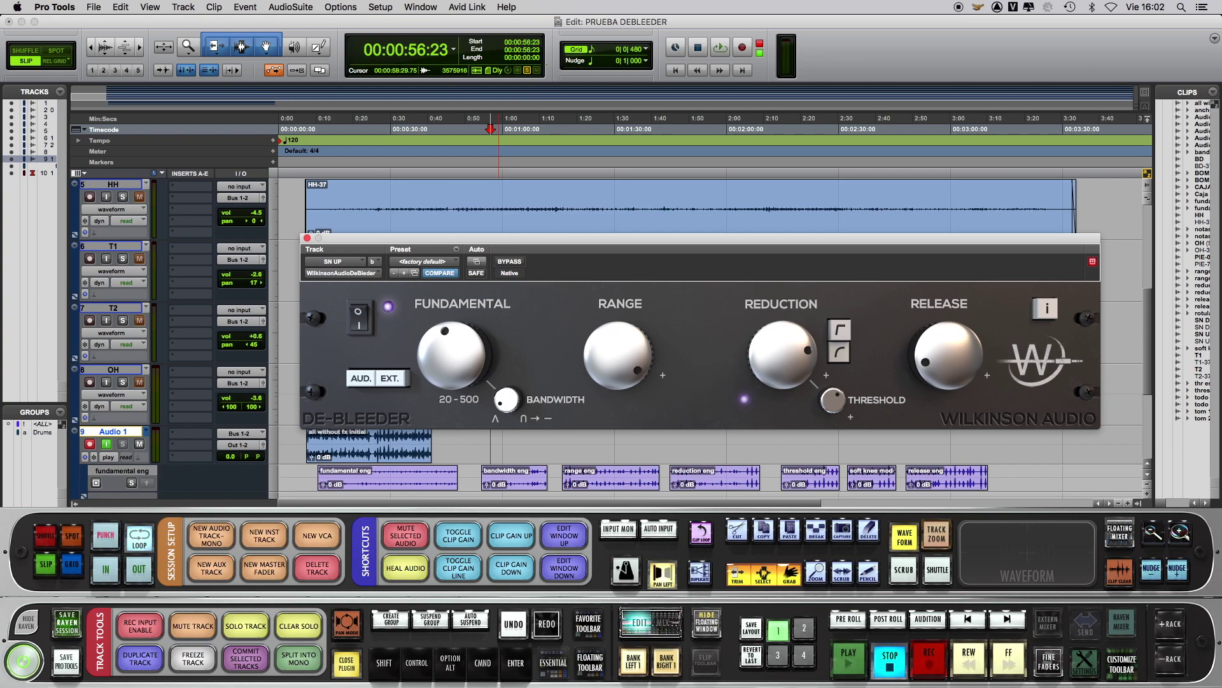
Open the DeBleeder info window clear of the Reduction and Release controls, and start recording with the cursor on SN UP at 00:02:07:00
click(1044, 308)
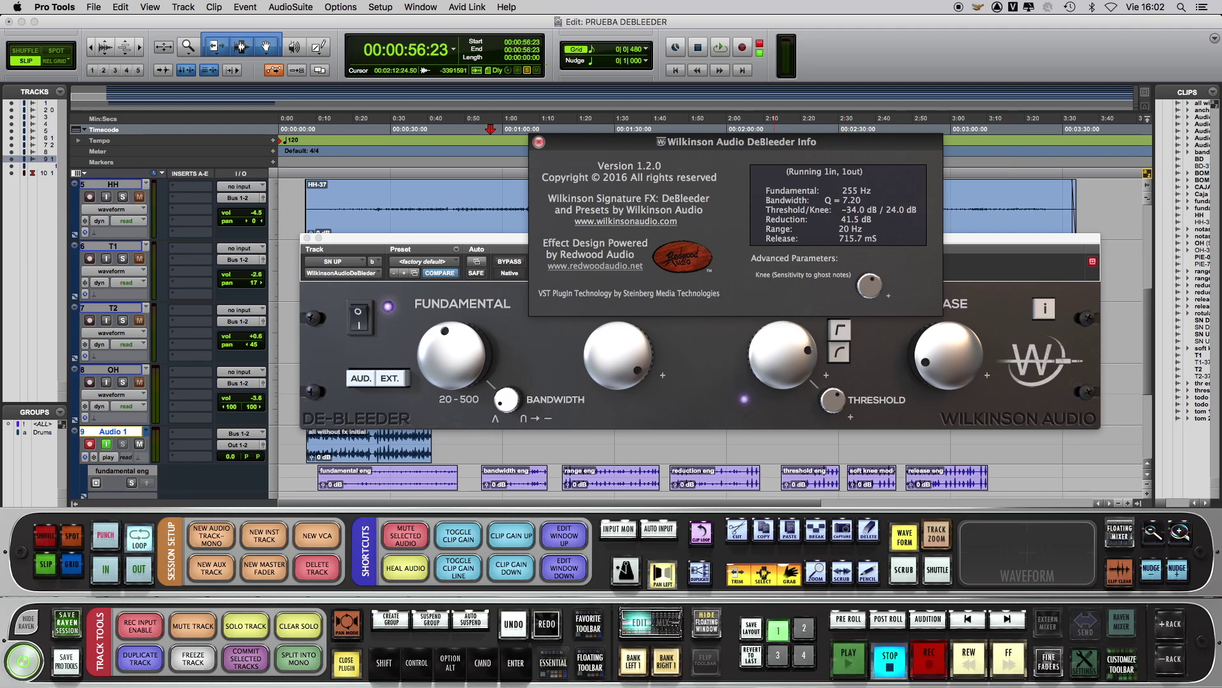
drag(775, 142, 478, 153)
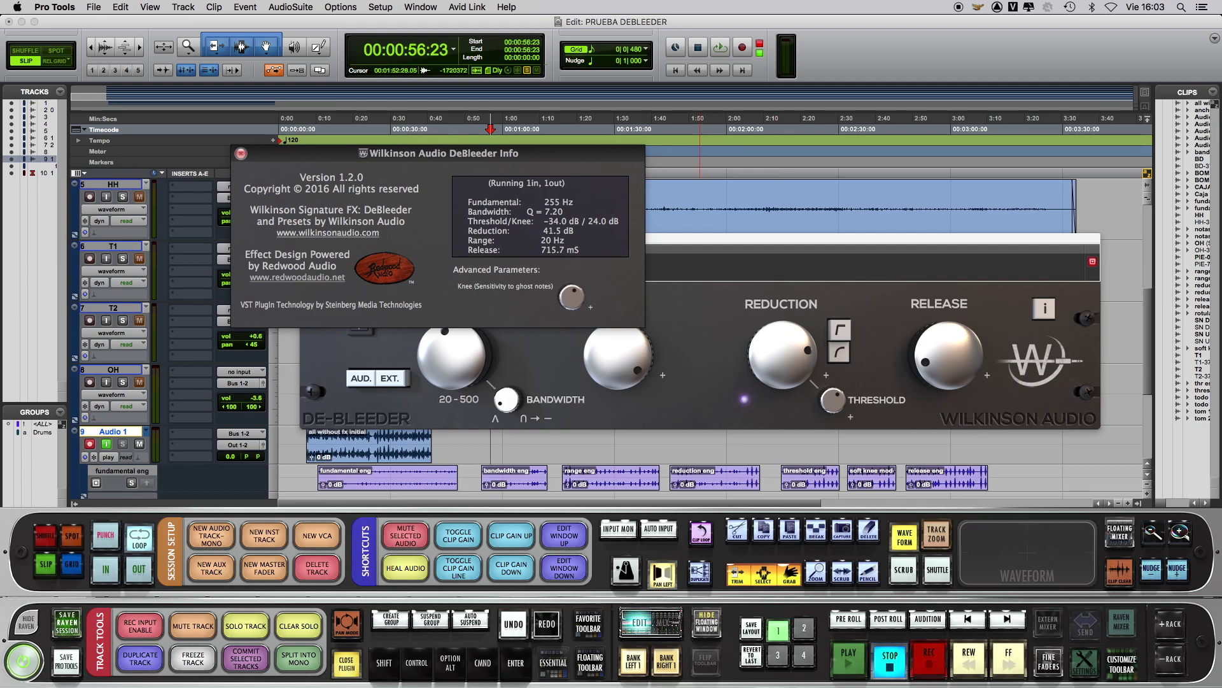
scroll(701, 446, down, 3)
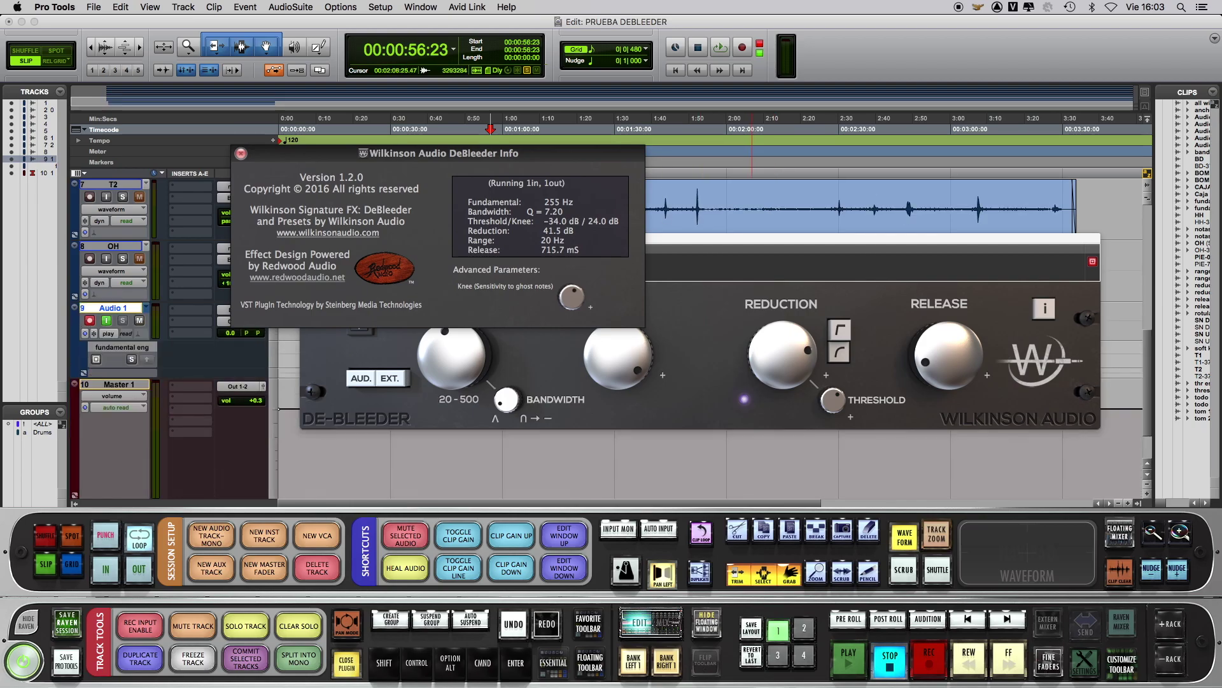
scroll(764, 458, down, 1)
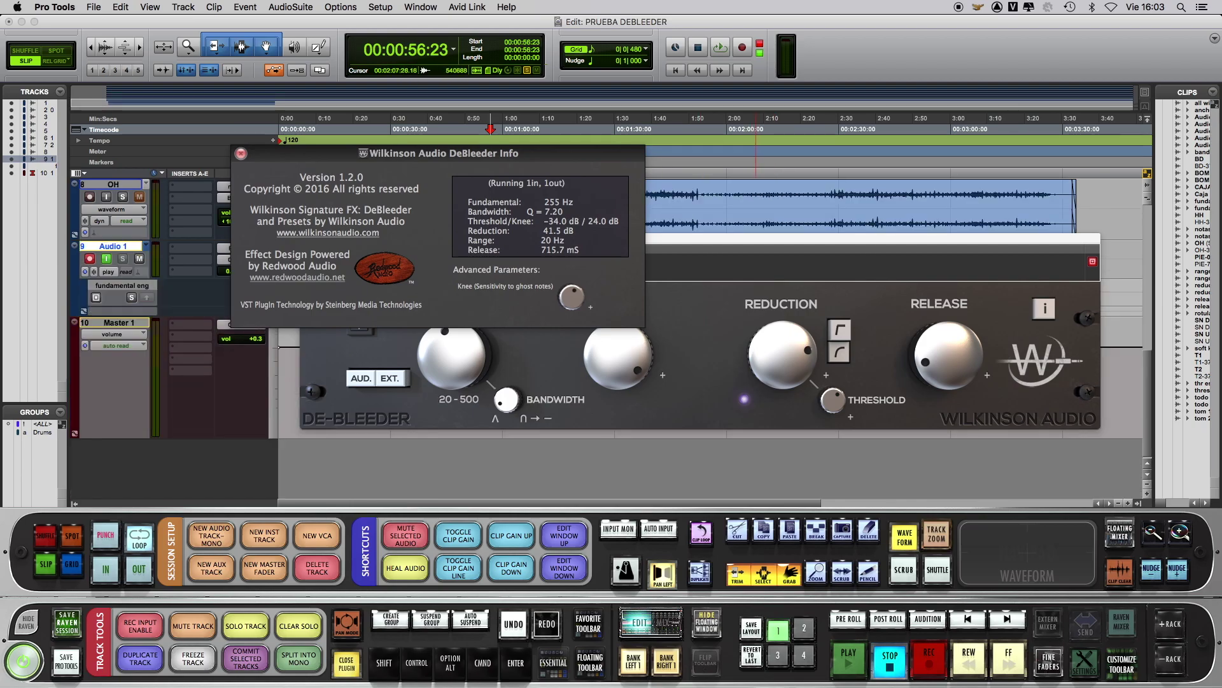
scroll(701, 459, up, 4)
scroll(701, 458, up, 1)
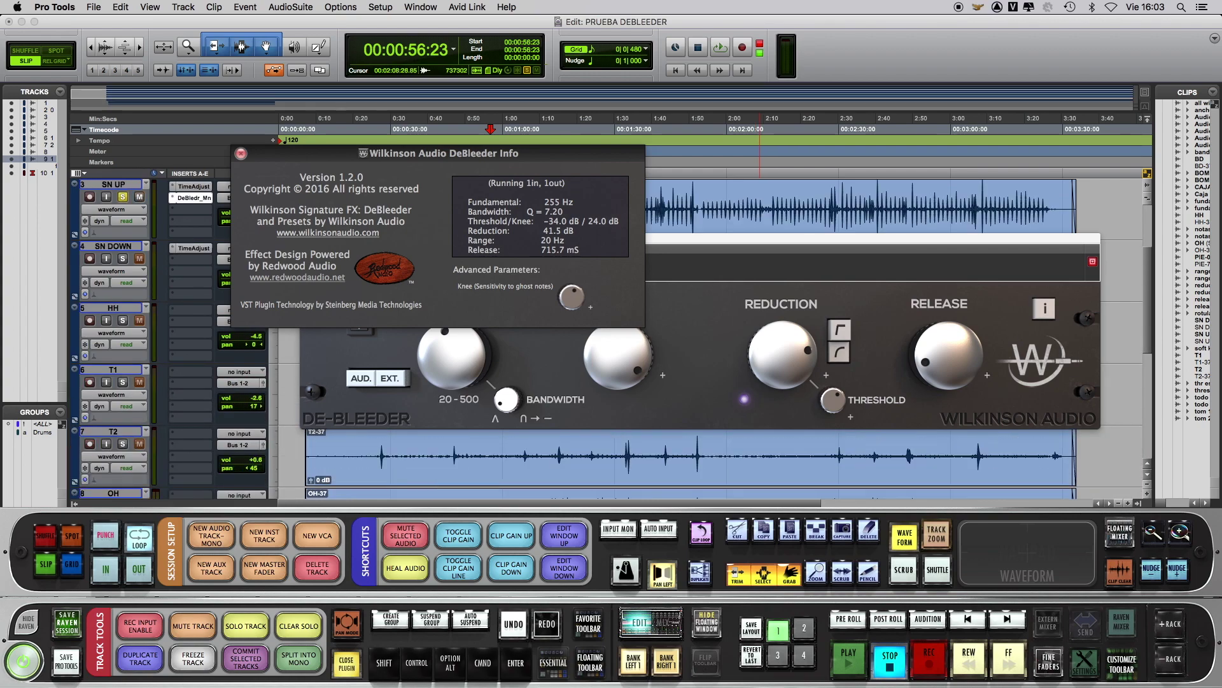
click(752, 196)
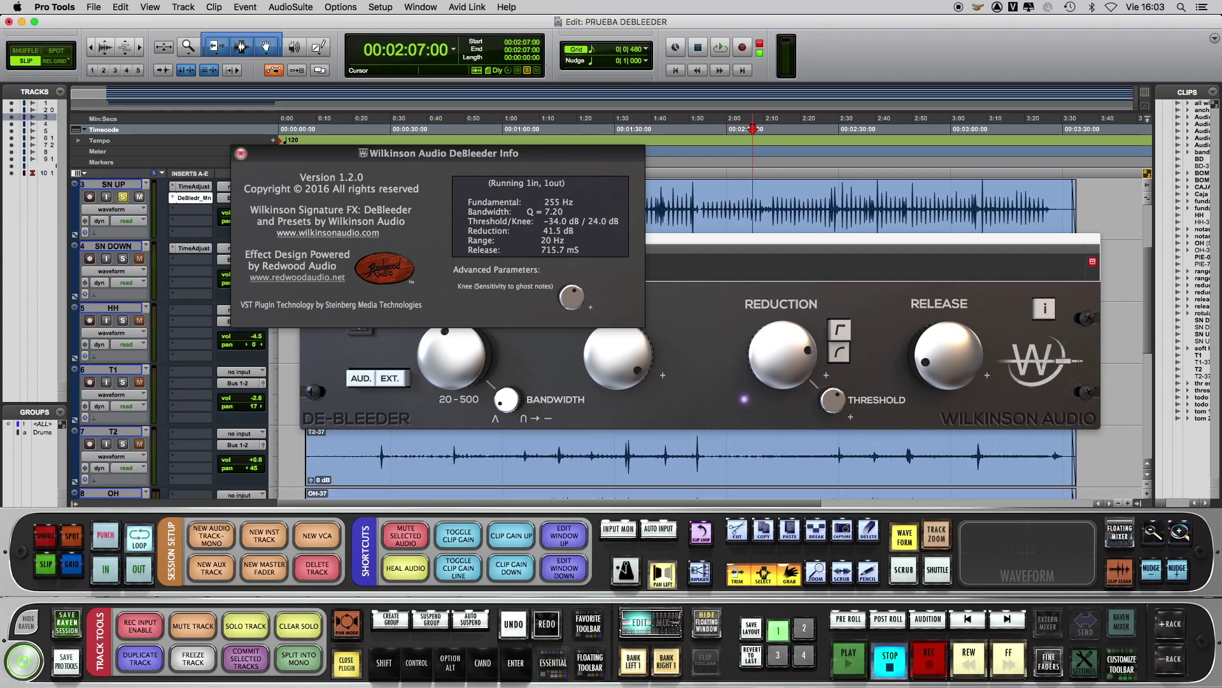
key(super+space)
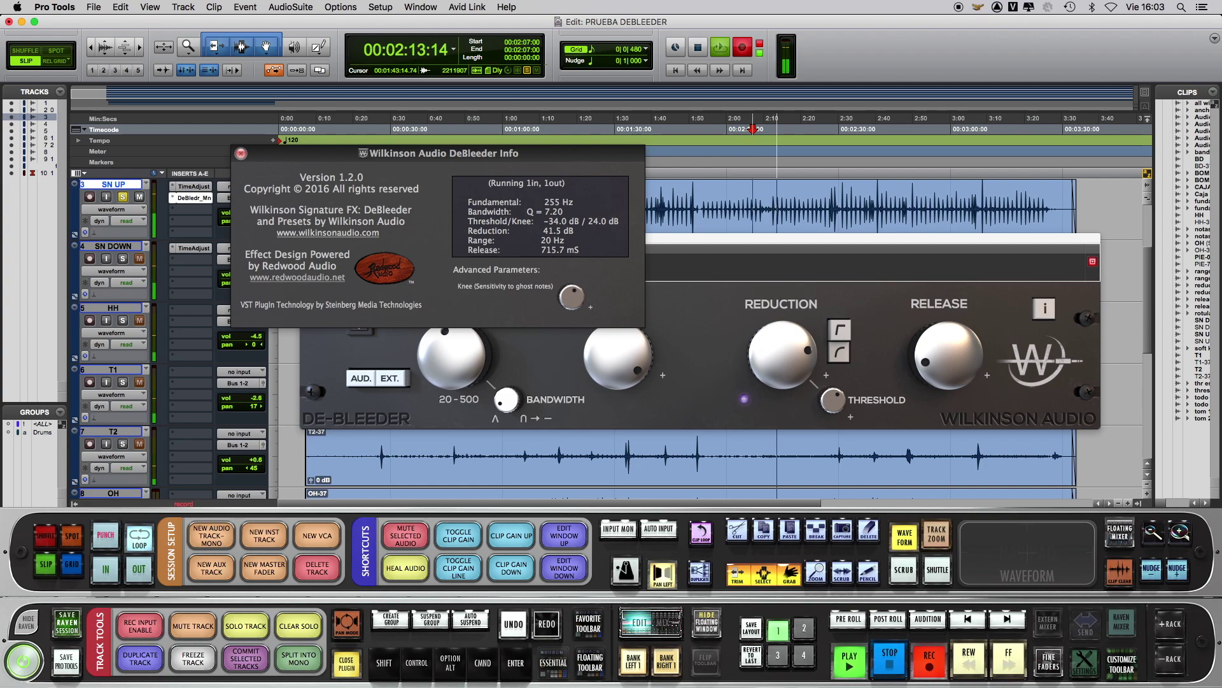
Play SN UP from 00:00:45:05 and switch its DeBleeder off during playback to compare the snare with and without the effect
key(space)
key(space)
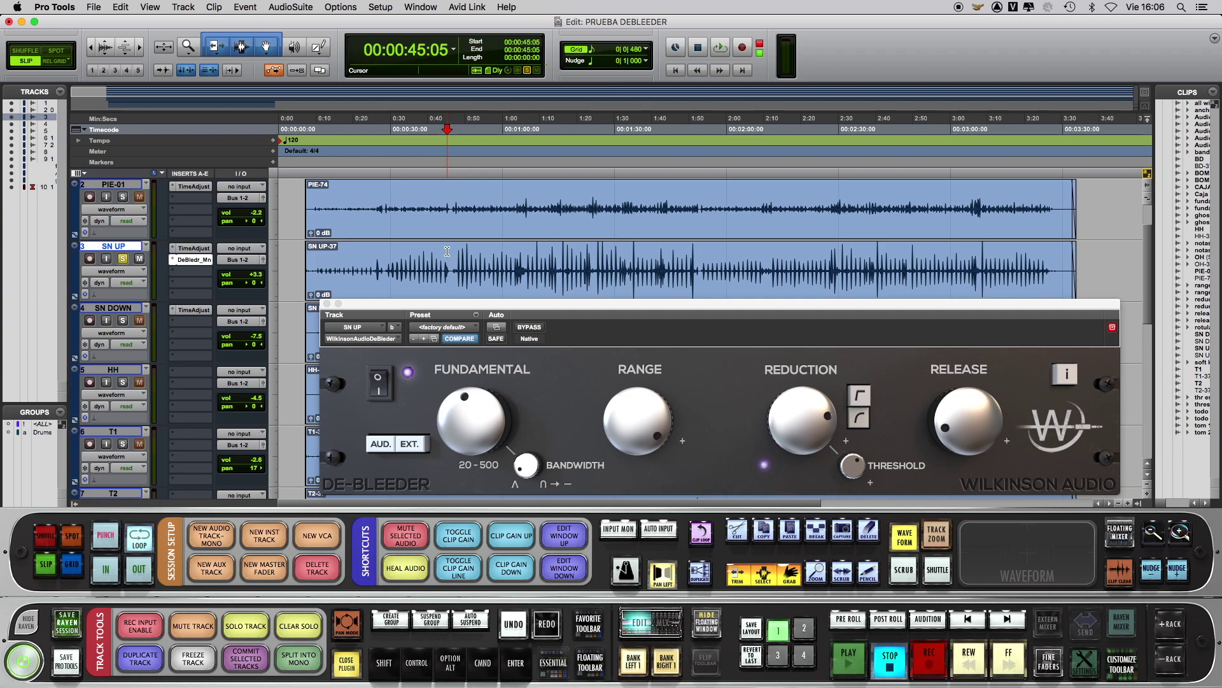
key(space)
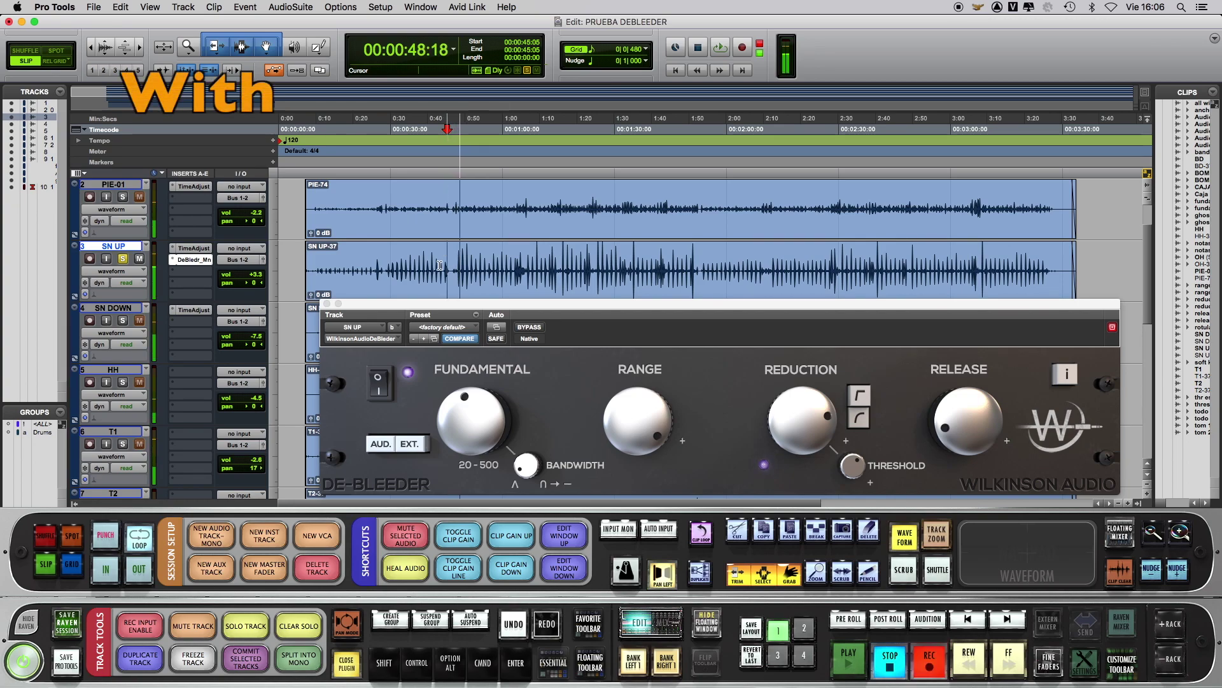
click(379, 376)
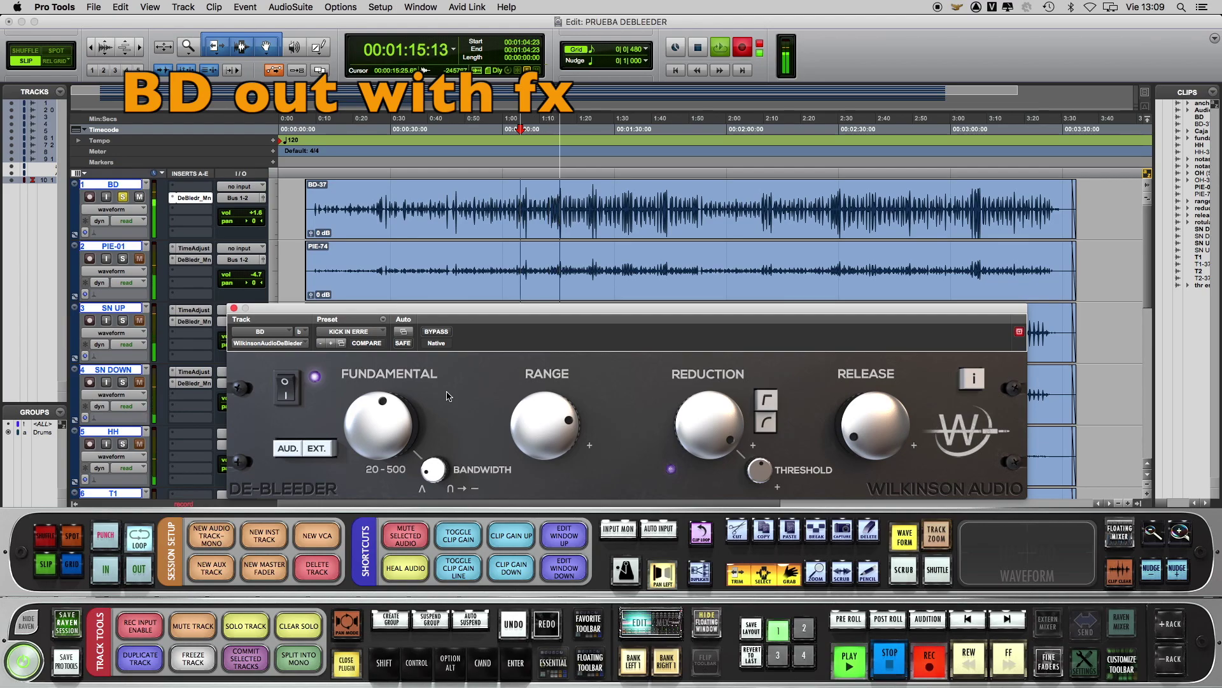
Switch off the DeBleeder partway through each solo recording pass of BD, PIE-01, SN DOWN, T1 and T2 to capture with/without comparisons
click(286, 387)
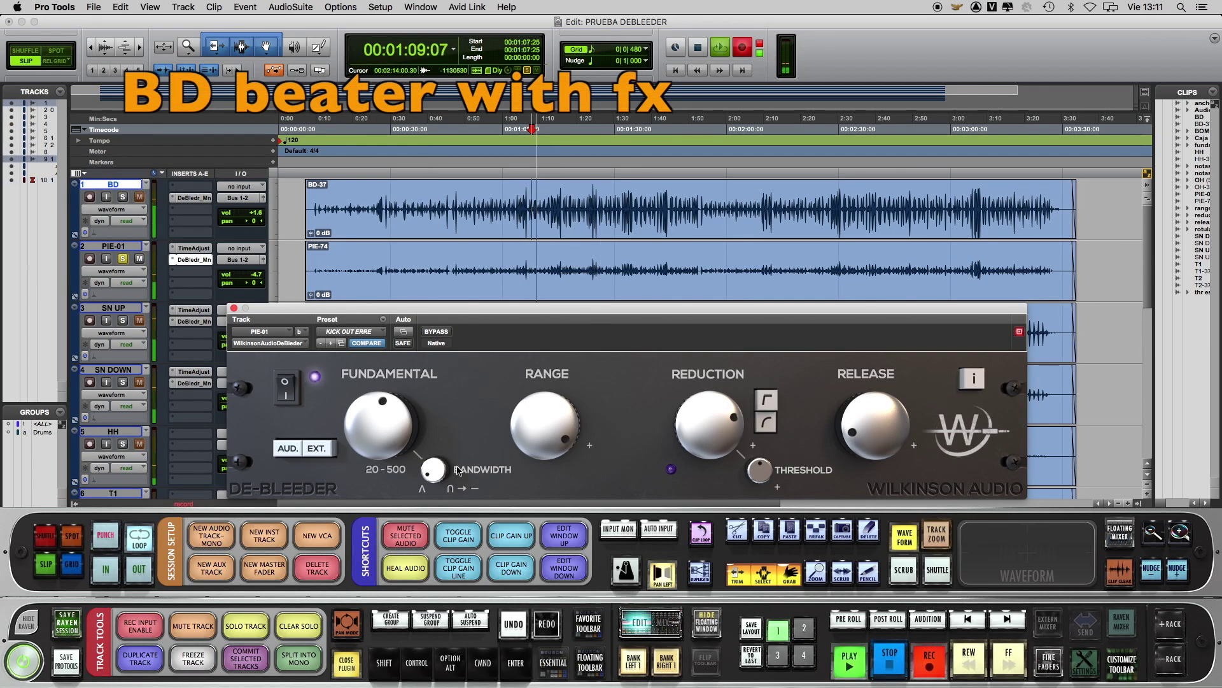
click(285, 385)
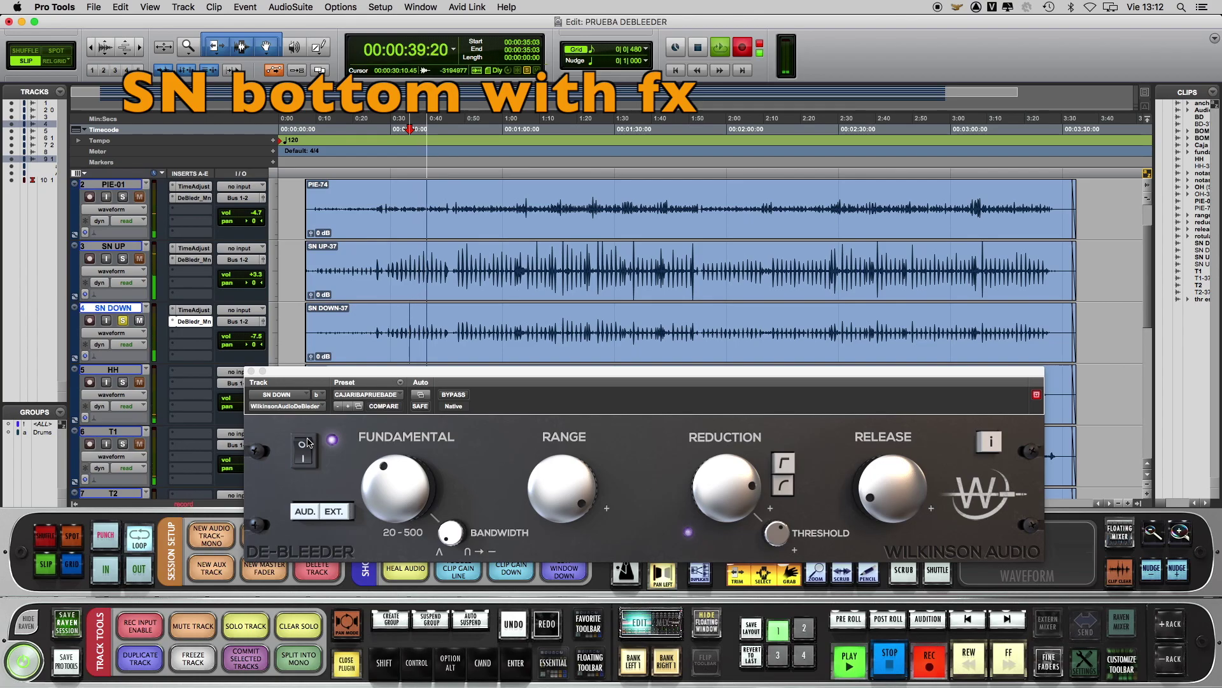
click(308, 442)
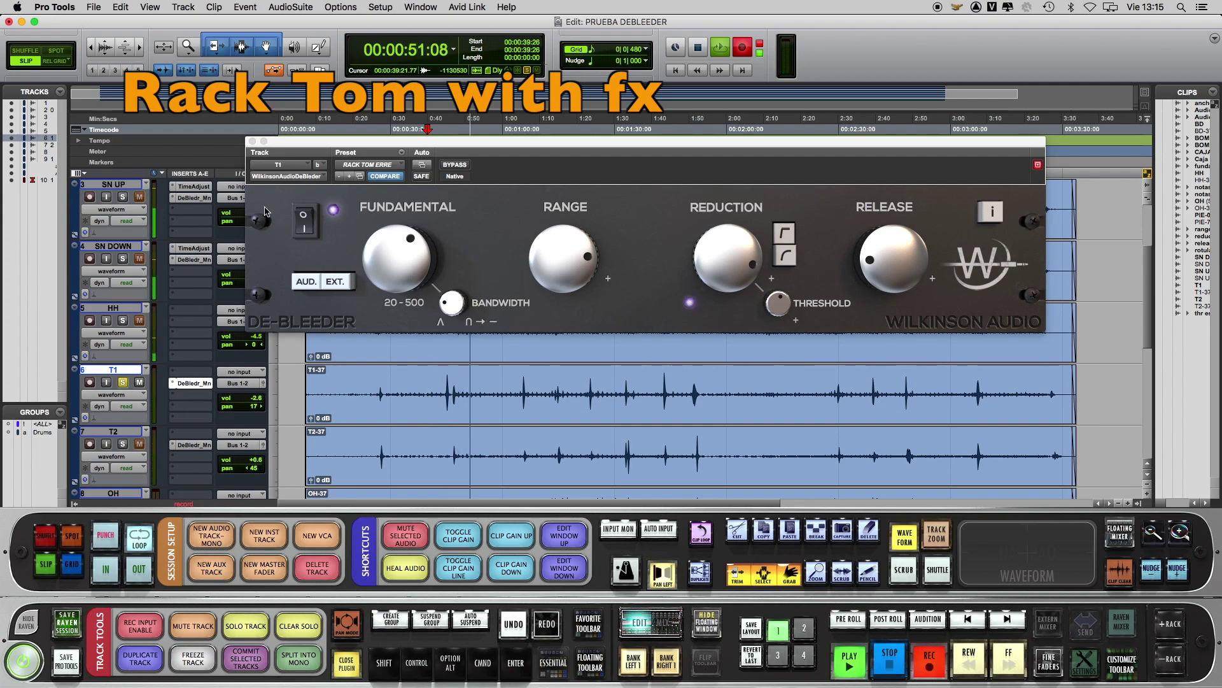
click(306, 221)
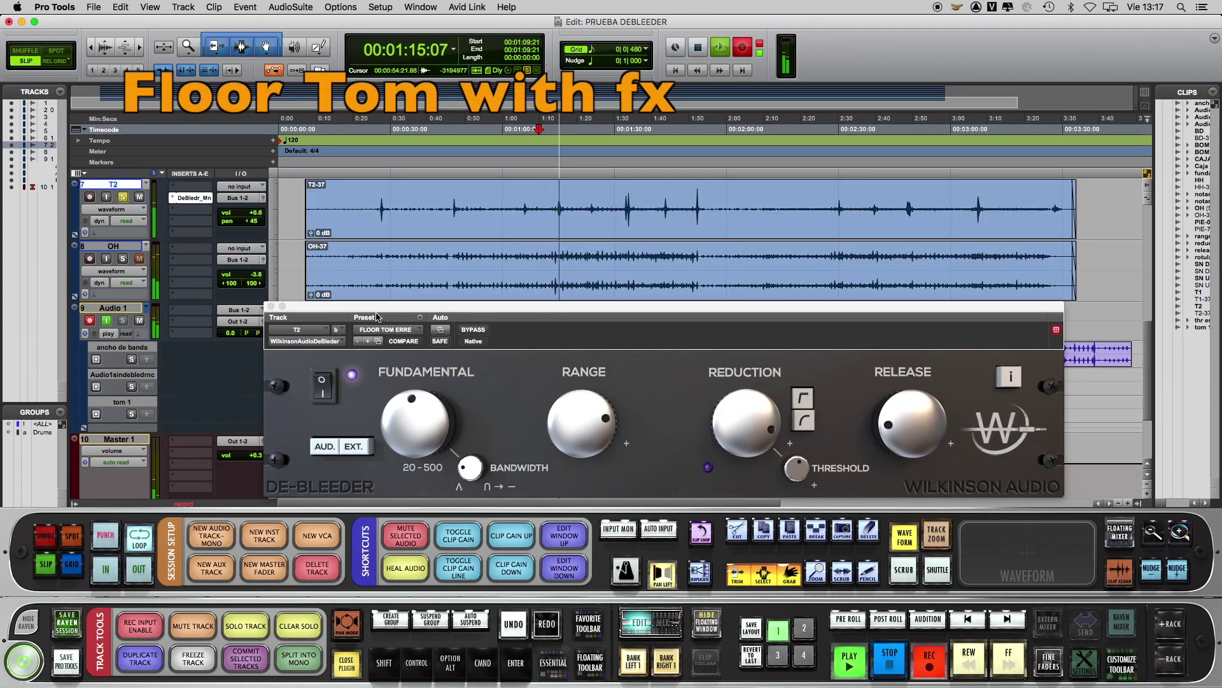
click(321, 385)
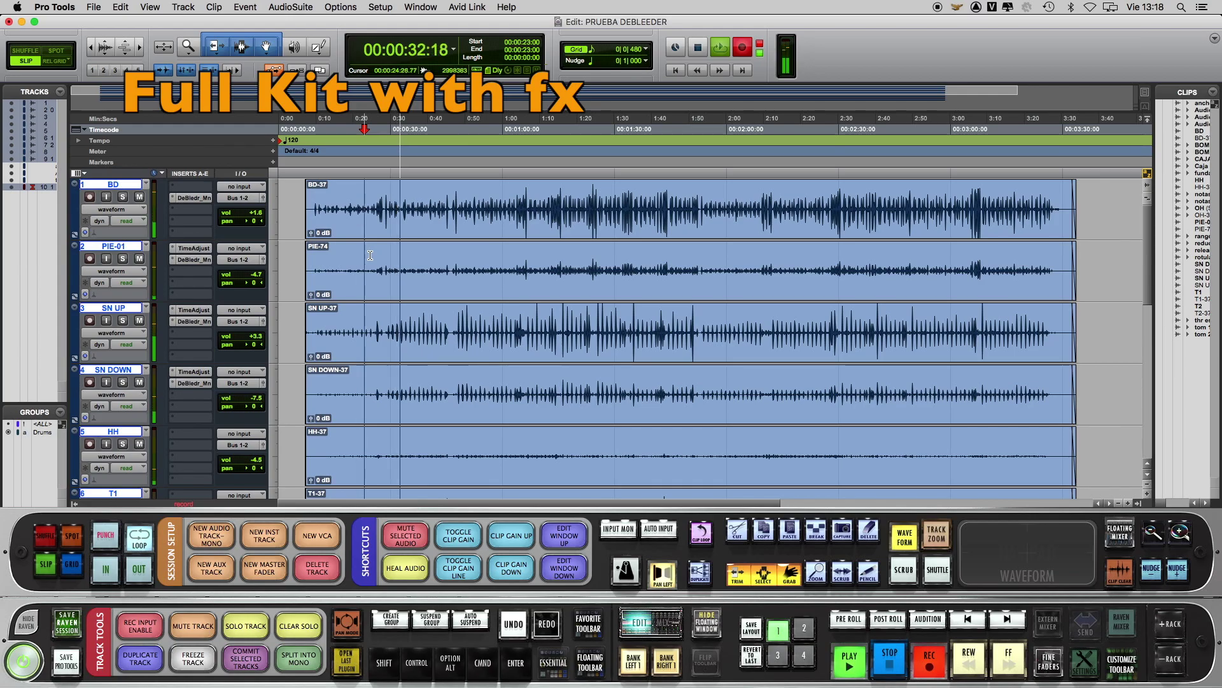
Examine the full-kit tracks from BD down to Audio 1 while the comparison passes with and without the DeBleeder are recorded
scroll(372, 256, down, 10)
scroll(369, 253, up, 3)
scroll(370, 253, up, 6)
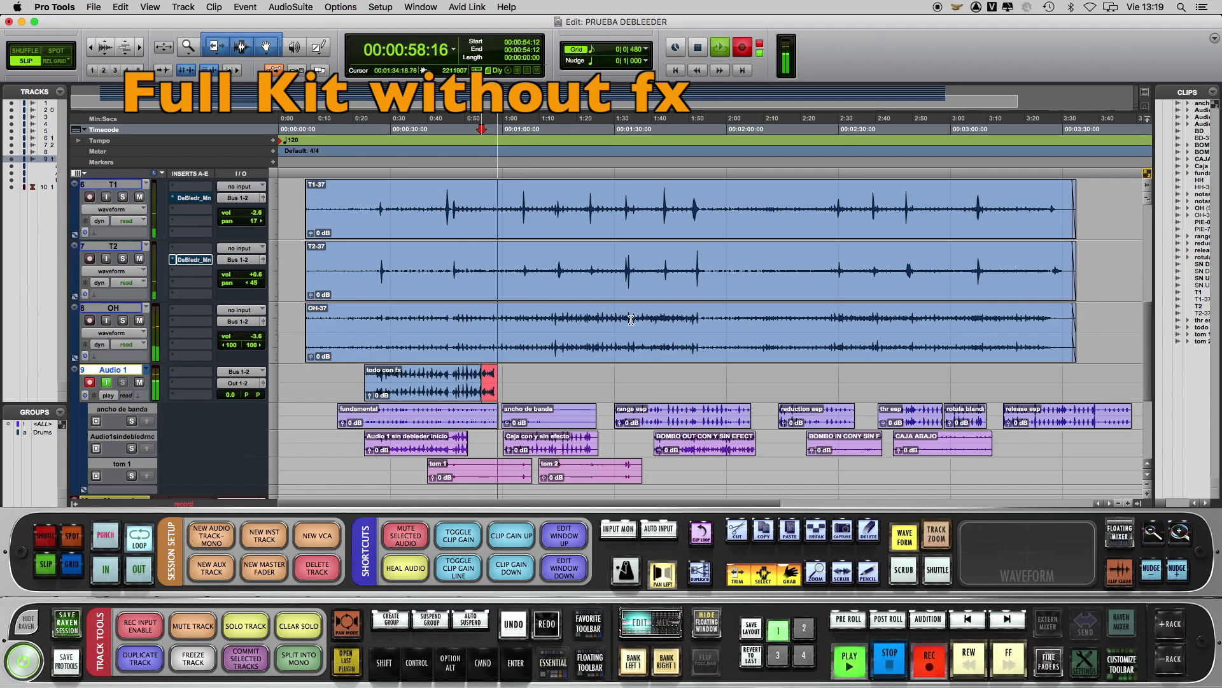
scroll(537, 280, down, 3)
scroll(537, 284, up, 8)
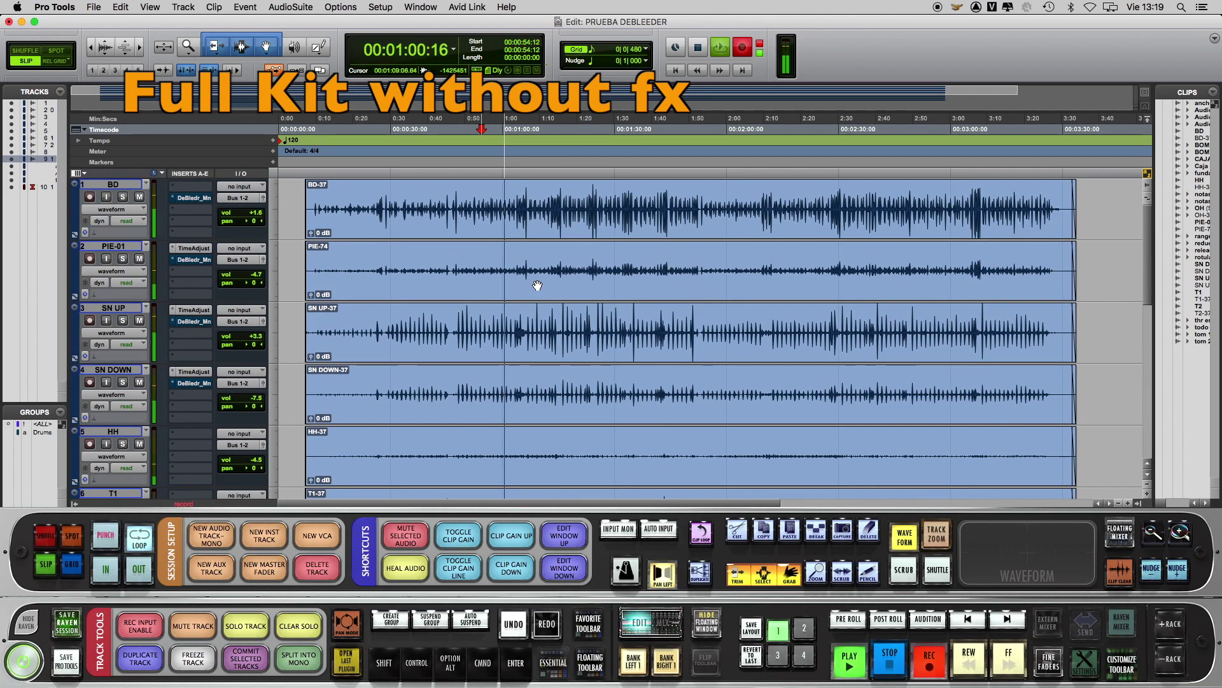
scroll(537, 242, down, 2)
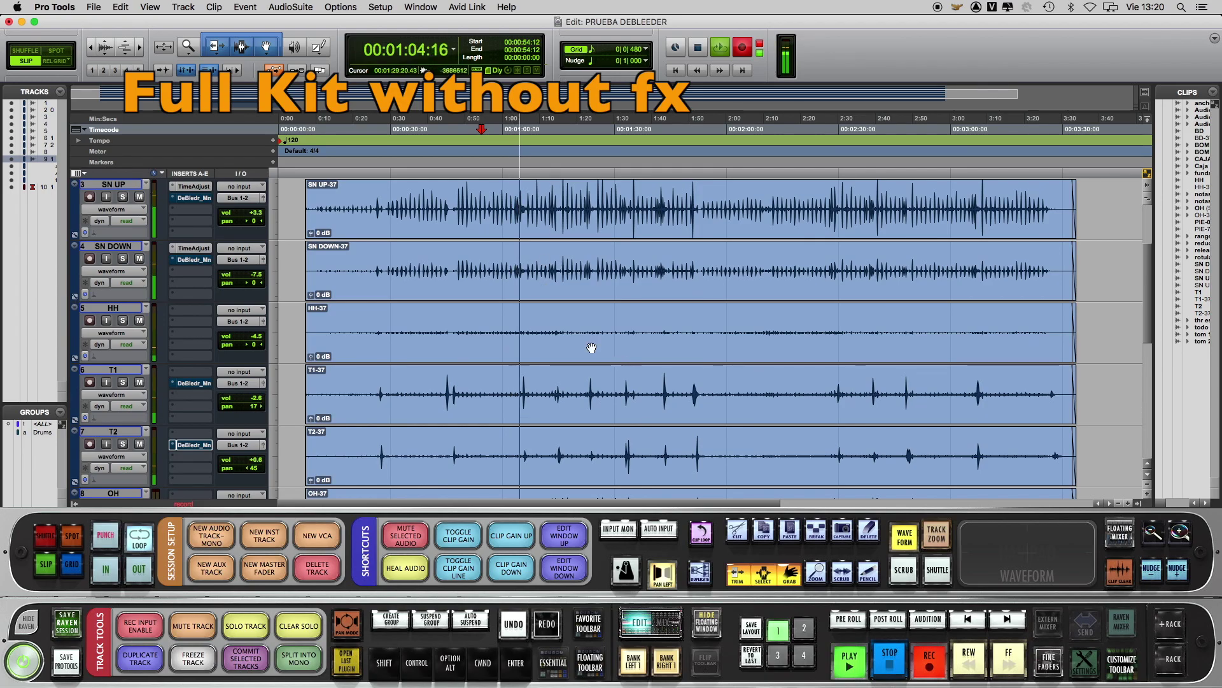
scroll(528, 306, up, 2)
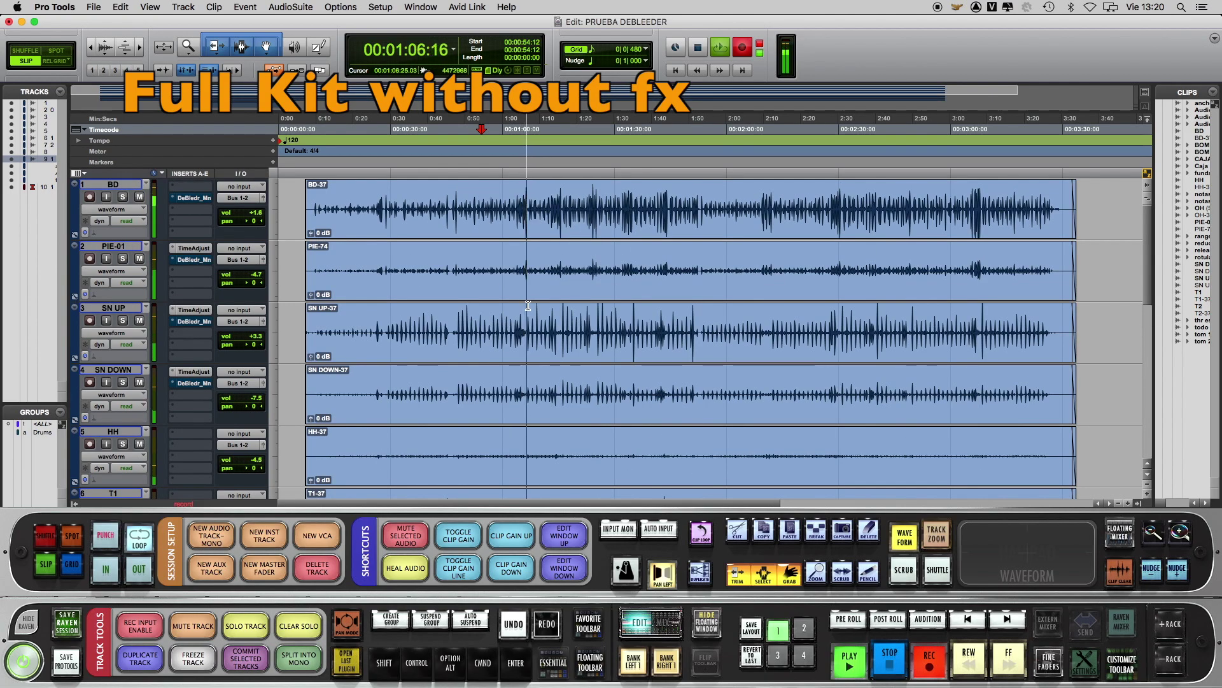
scroll(528, 305, down, 5)
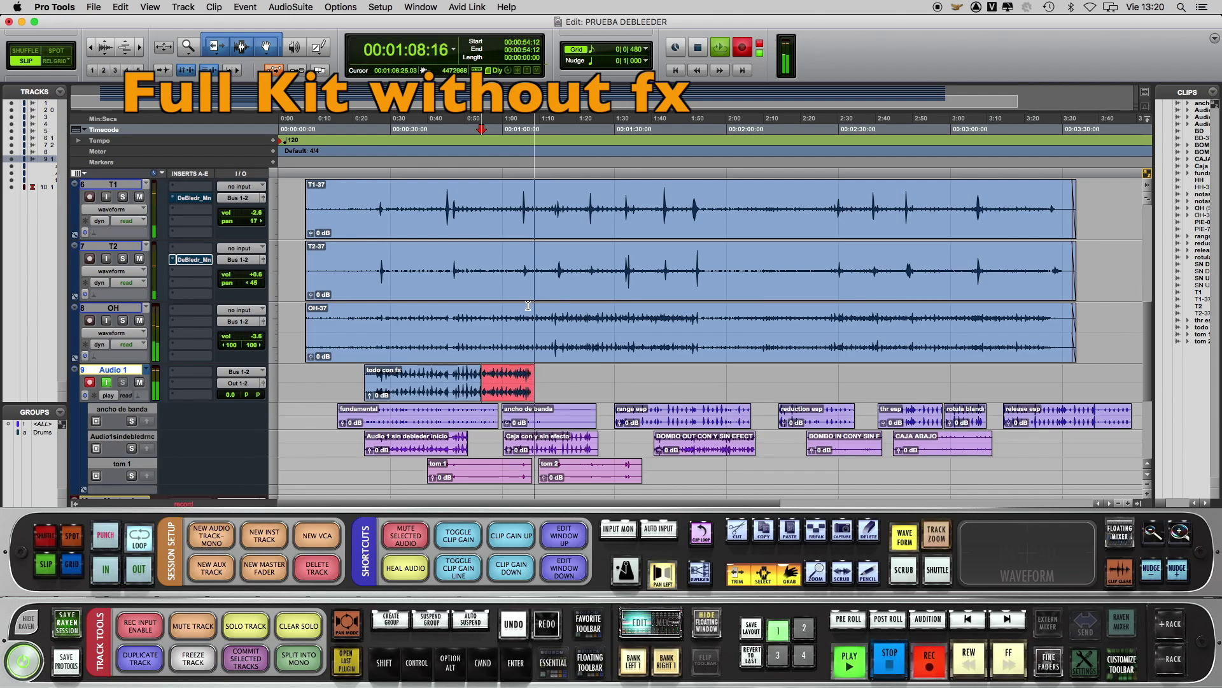